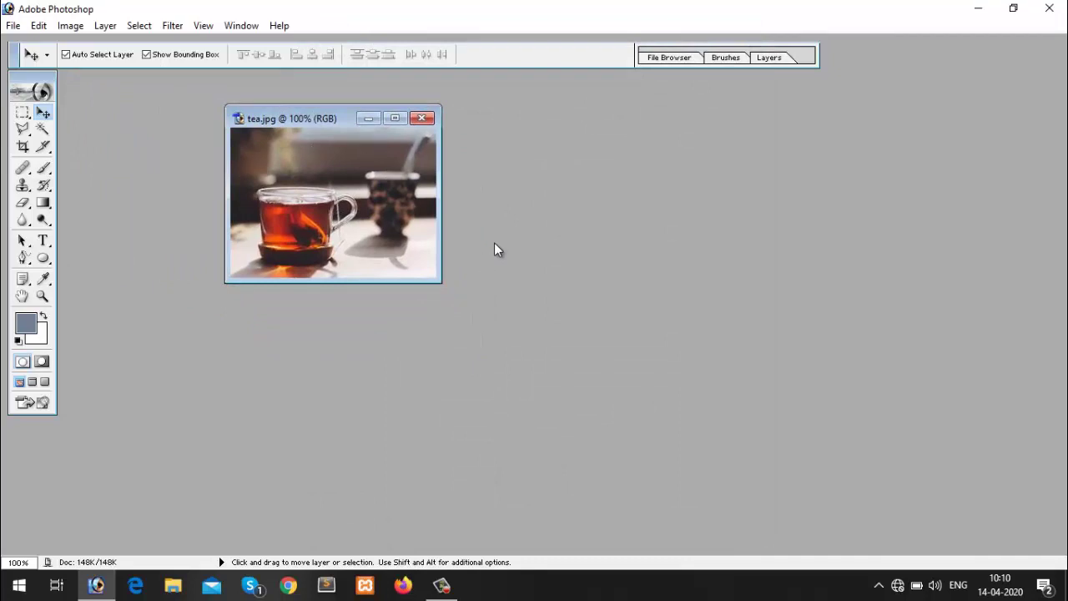
Duplicate the tea.jpg image as "tea copy" and close the original image.
{"action": "right_click", "coordinate": [293, 114]}
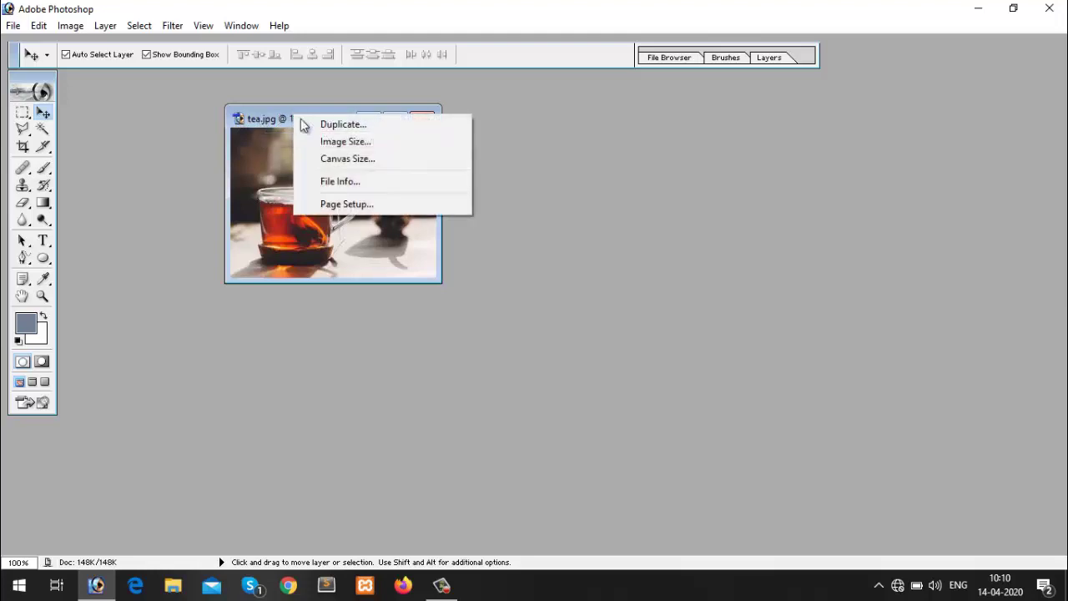
{"action": "left_click", "coordinate": [308, 124]}
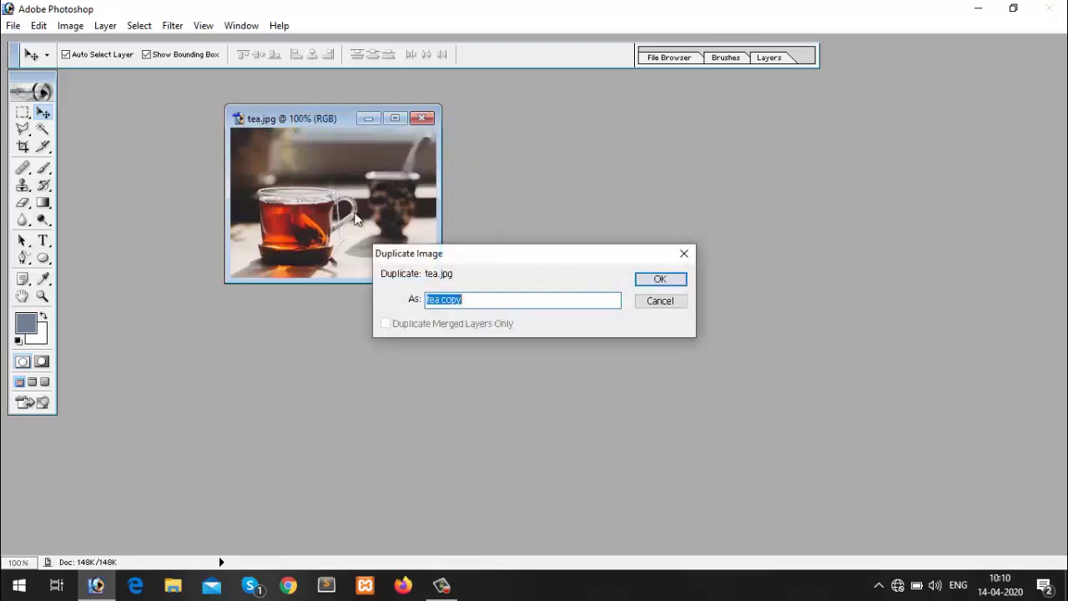
{"action": "left_click", "coordinate": [671, 280]}
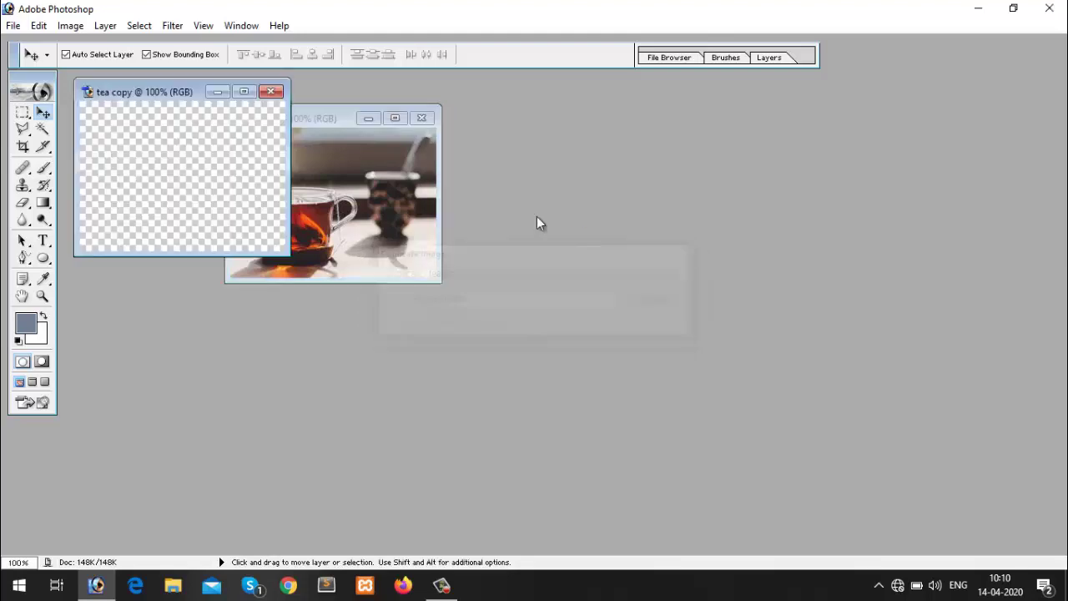
{"action": "left_click_drag", "start_coordinate": [133, 90], "coordinate": [383, 126]}
{"action": "left_click", "coordinate": [285, 116]}
{"action": "left_click", "coordinate": [422, 117]}
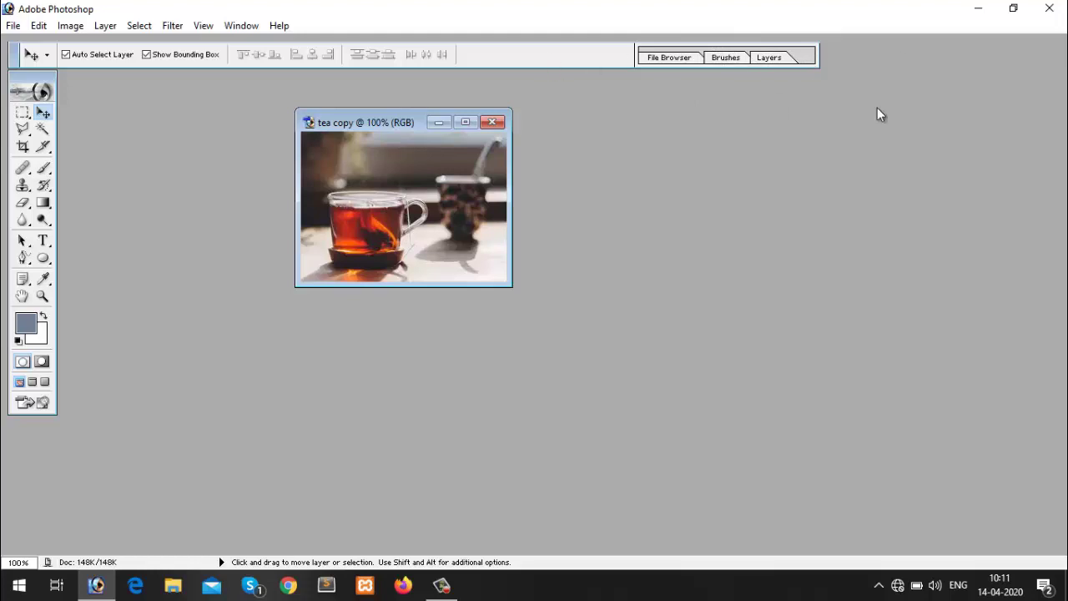
Duplicate the Background layer of the tea copy image as "Background copy".
{"action": "left_click", "coordinate": [106, 26]}
{"action": "mouse_move", "coordinate": [177, 49]}
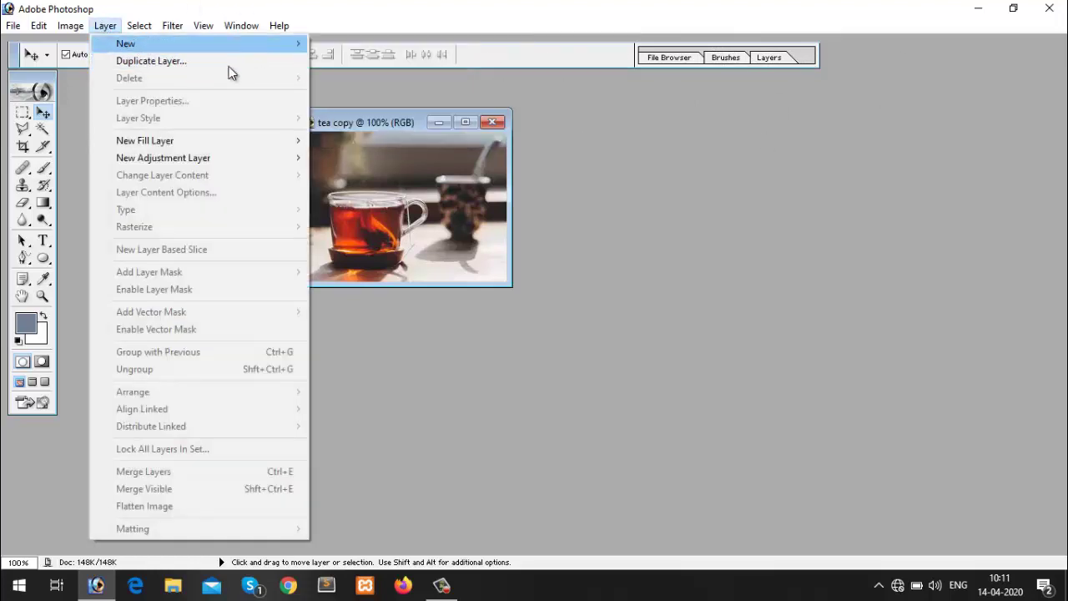
{"action": "left_click", "coordinate": [812, 165]}
{"action": "left_click", "coordinate": [755, 59]}
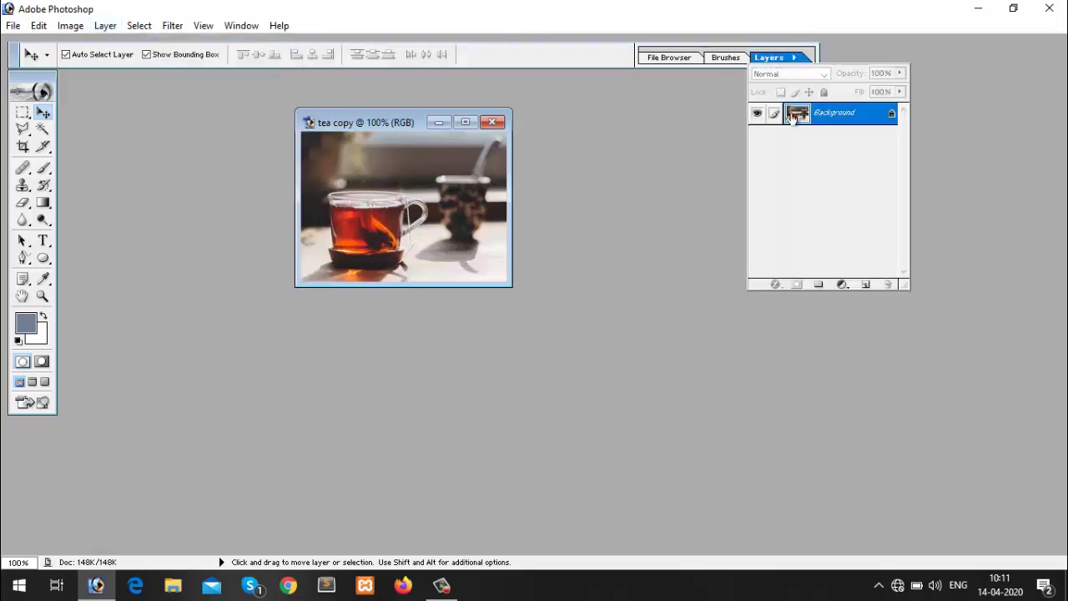
{"action": "right_click", "coordinate": [839, 115]}
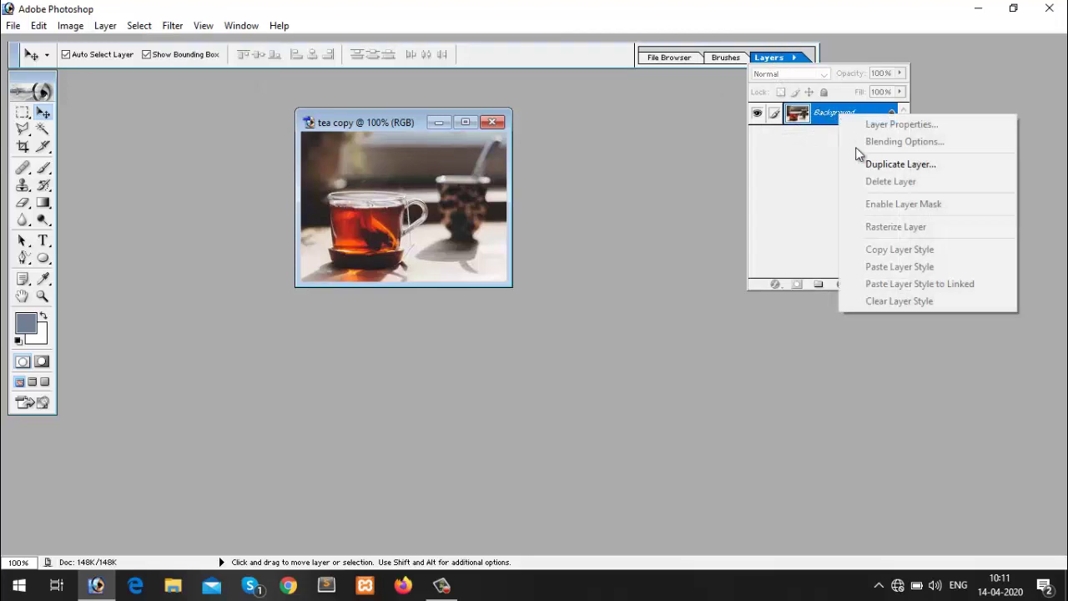
{"action": "left_click", "coordinate": [904, 165]}
{"action": "left_click", "coordinate": [661, 252]}
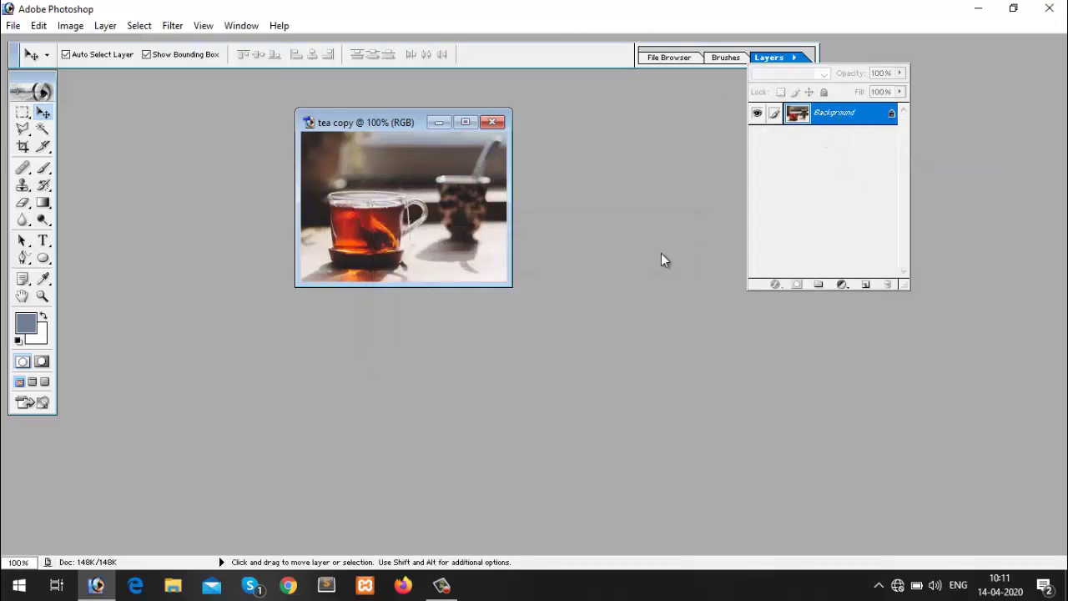
Hide the Background layer to view Background copy on its own, and show it again.
{"action": "left_click", "coordinate": [838, 137]}
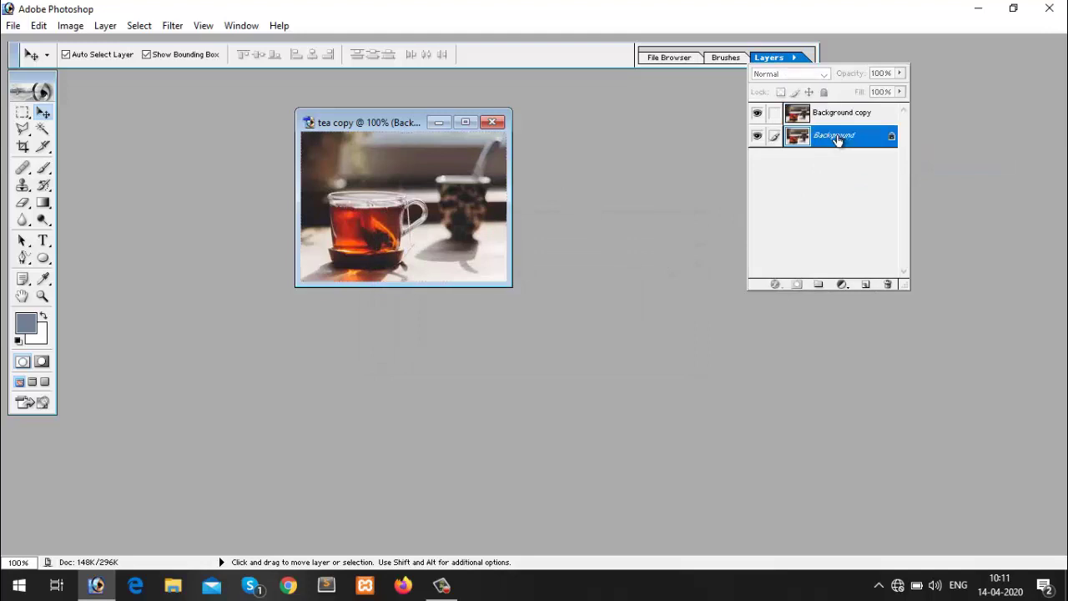
{"action": "left_click", "coordinate": [757, 136]}
{"action": "left_click", "coordinate": [829, 112]}
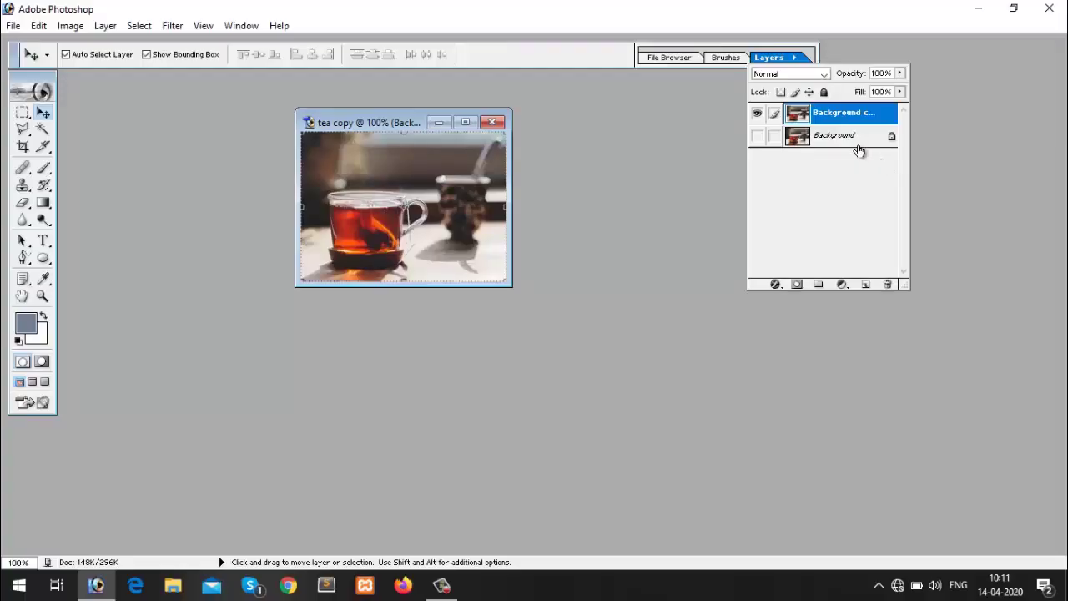
{"action": "left_click", "coordinate": [857, 142]}
Link the Background layer to the Background copy layer, keeping Background copy as the active layer.
{"action": "left_click", "coordinate": [775, 115]}
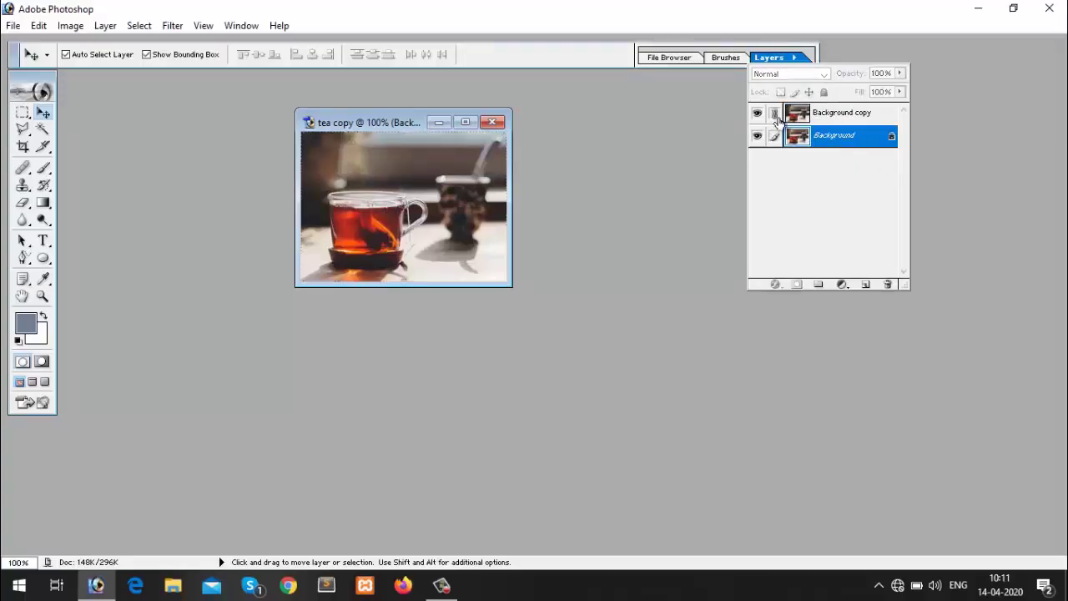
{"action": "left_click", "coordinate": [843, 114]}
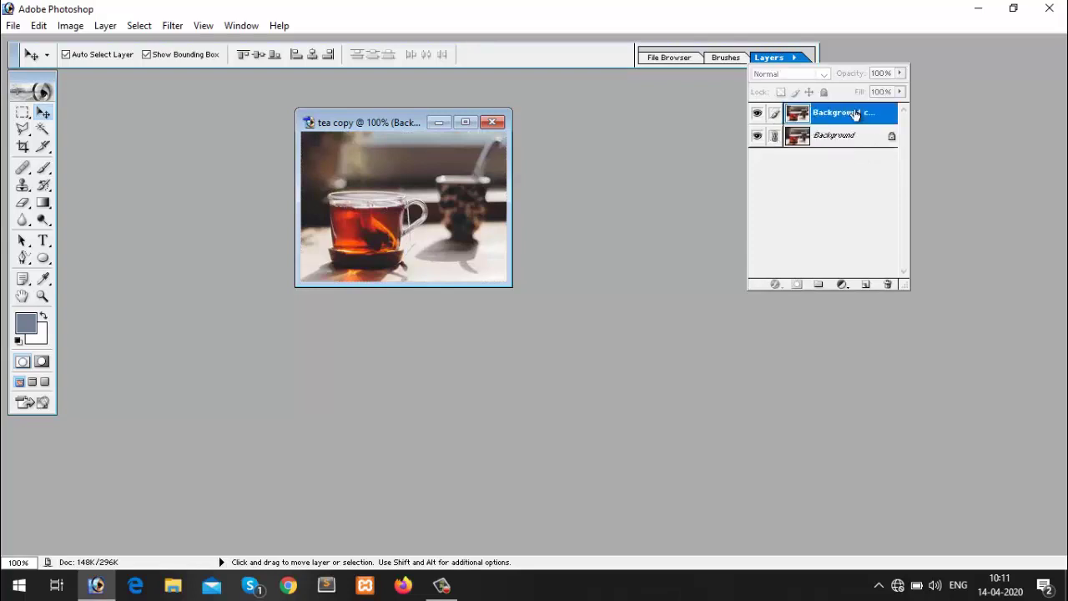
{"action": "left_click", "coordinate": [776, 136]}
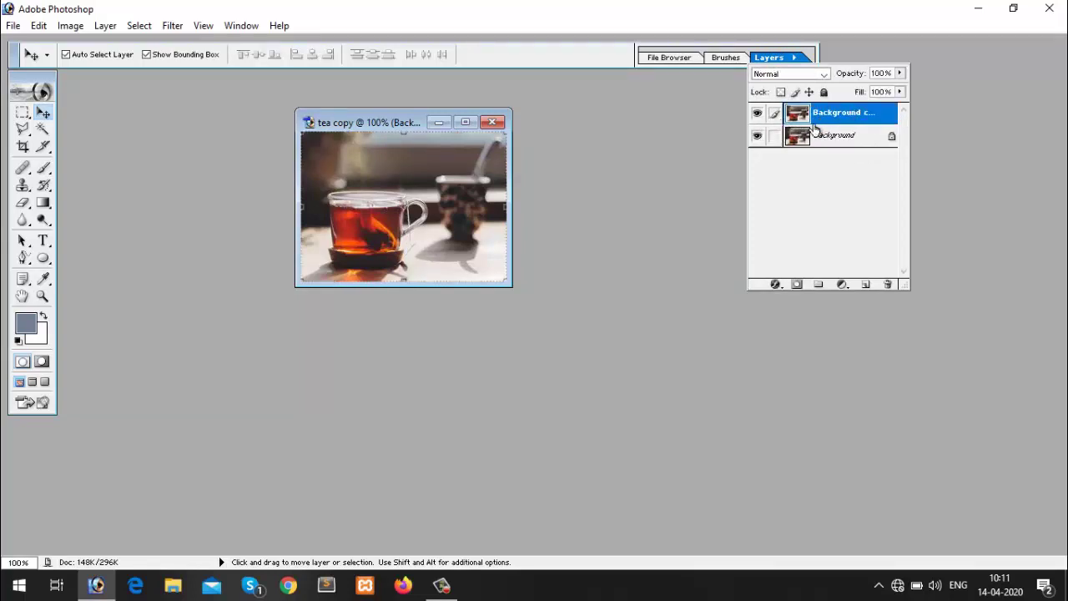
{"action": "left_click", "coordinate": [839, 137]}
{"action": "left_click", "coordinate": [841, 116]}
{"action": "left_click", "coordinate": [774, 137]}
Add a Gradient Overlay layer style to the Background copy layer.
{"action": "right_click", "coordinate": [841, 123]}
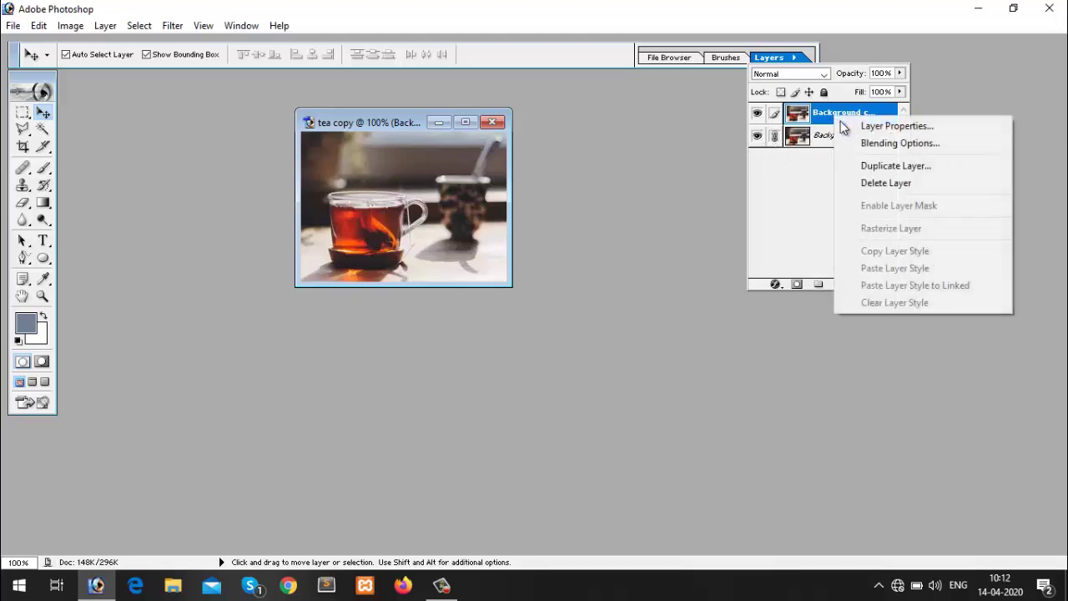
{"action": "left_click", "coordinate": [885, 143]}
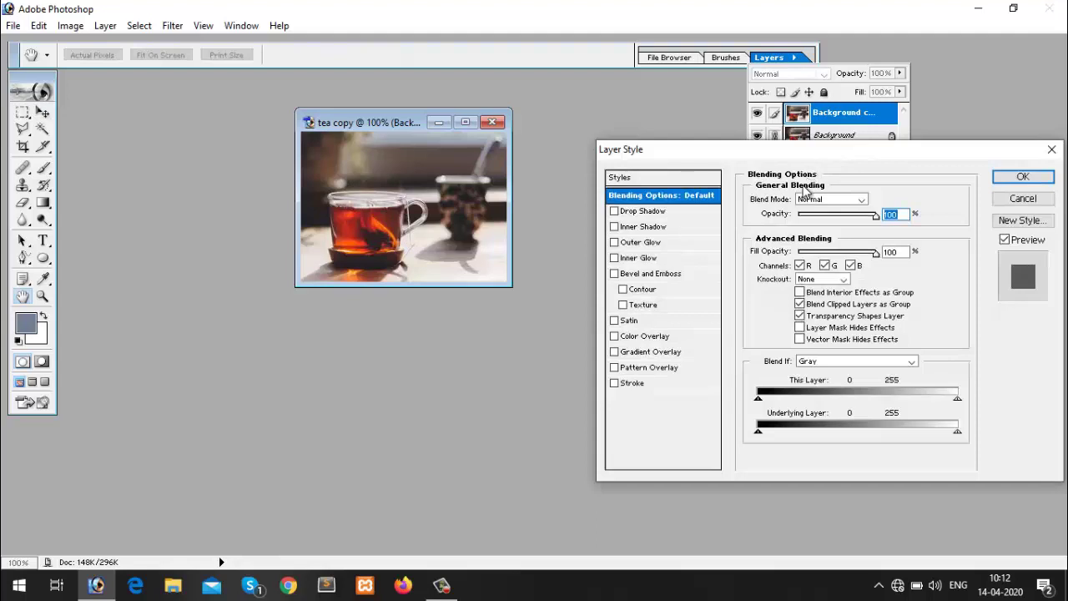
{"action": "left_click", "coordinate": [656, 353]}
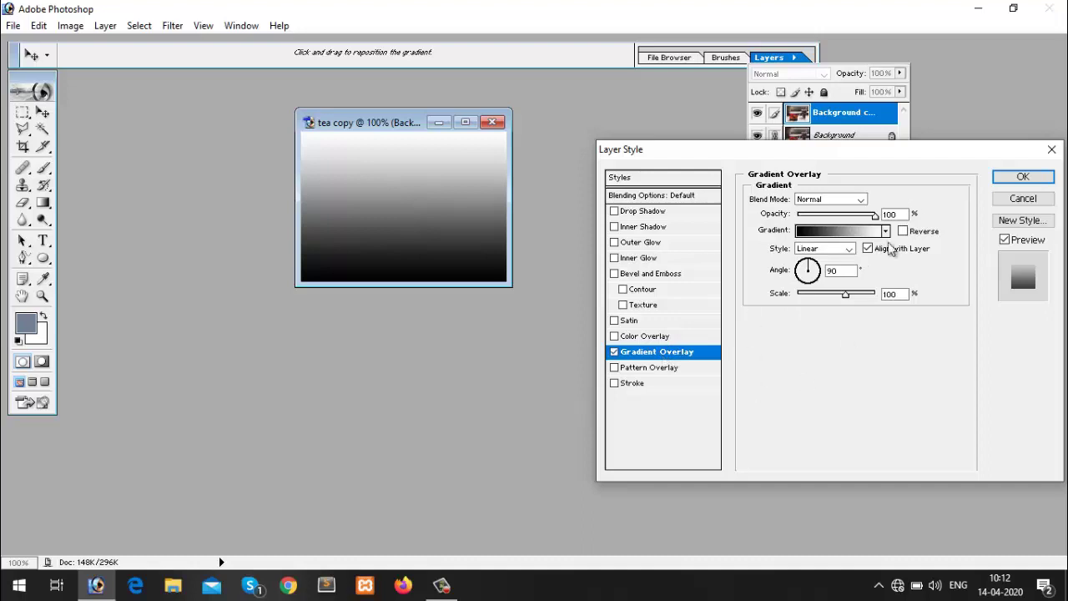
{"action": "left_click_drag", "start_coordinate": [899, 153], "coordinate": [771, 185]}
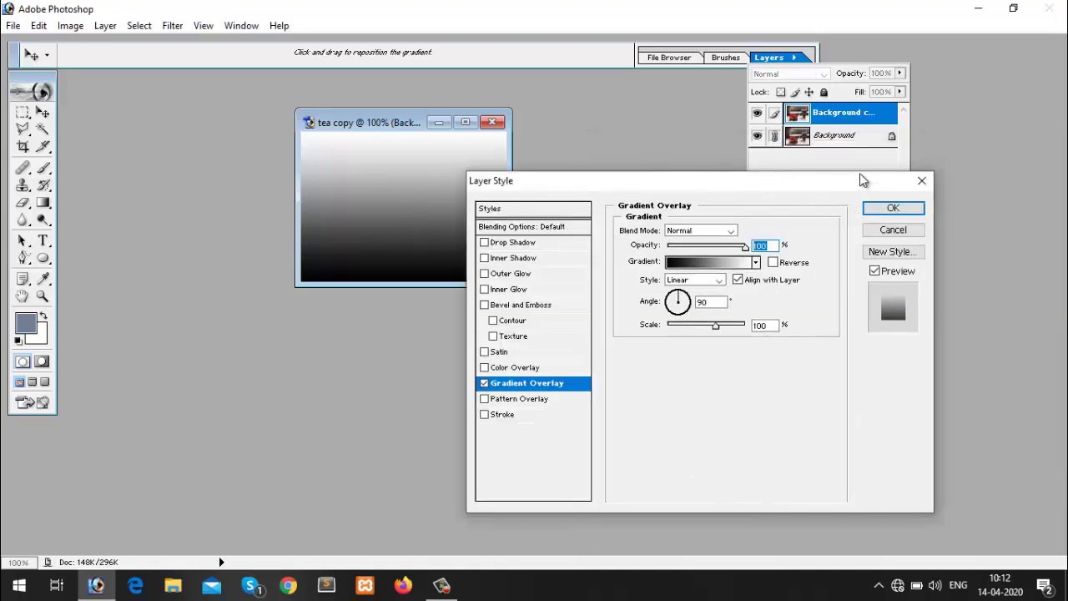
{"action": "left_click", "coordinate": [893, 208]}
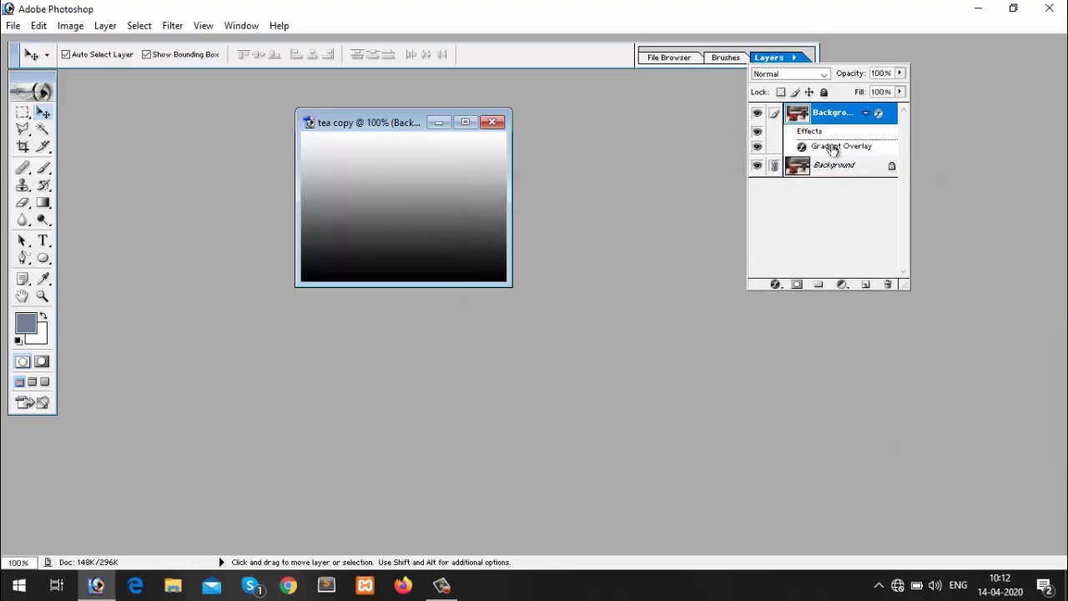
Reopen the Background copy layer's Gradient Overlay settings and lower the overlay opacity to 45%.
{"action": "left_click", "coordinate": [838, 167]}
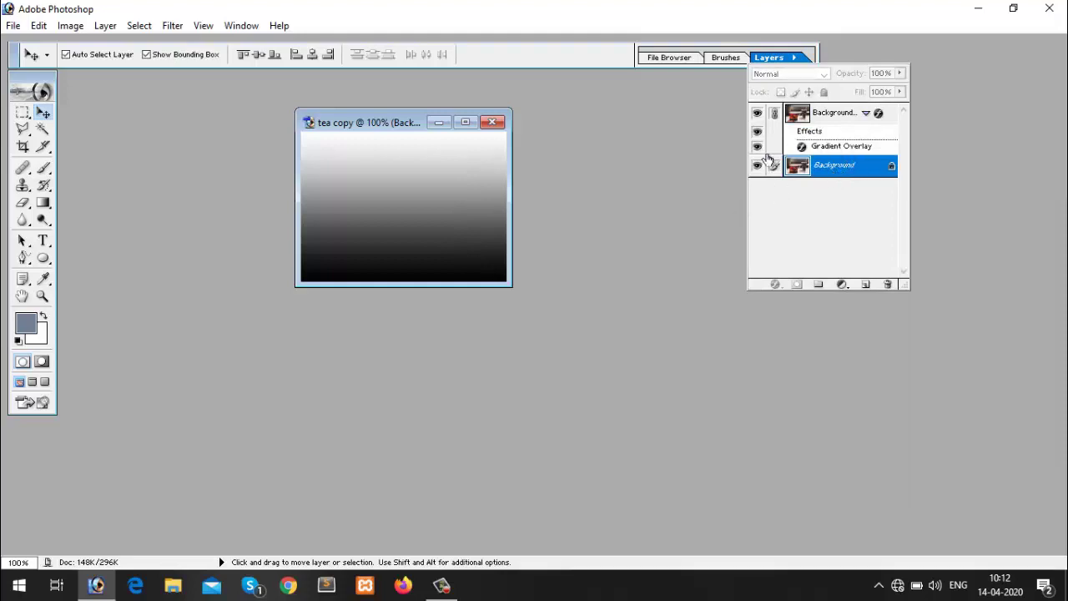
{"action": "left_click", "coordinate": [835, 121]}
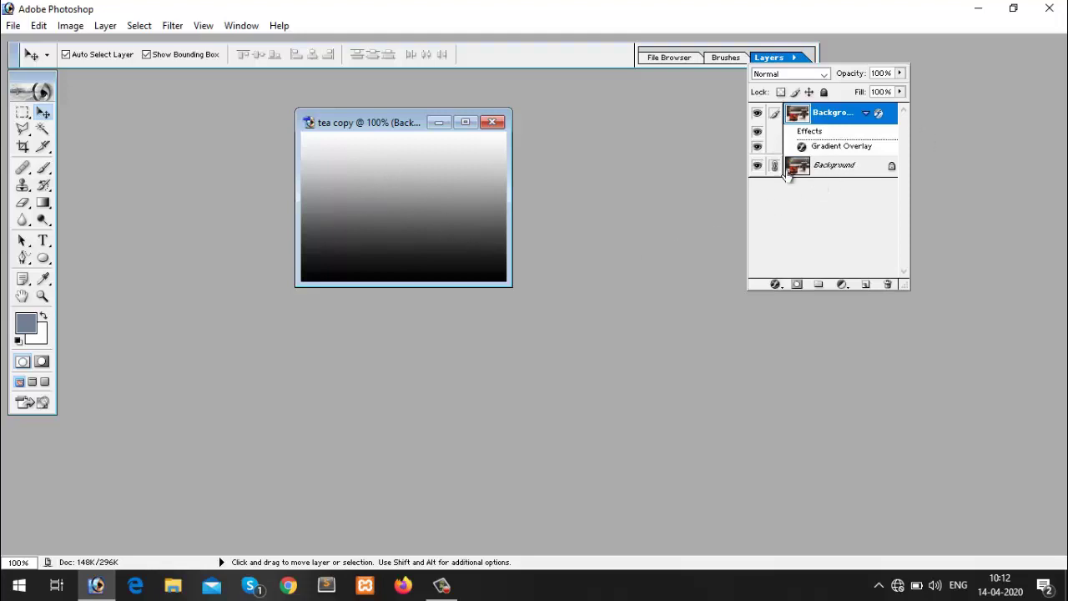
{"action": "right_click", "coordinate": [824, 117]}
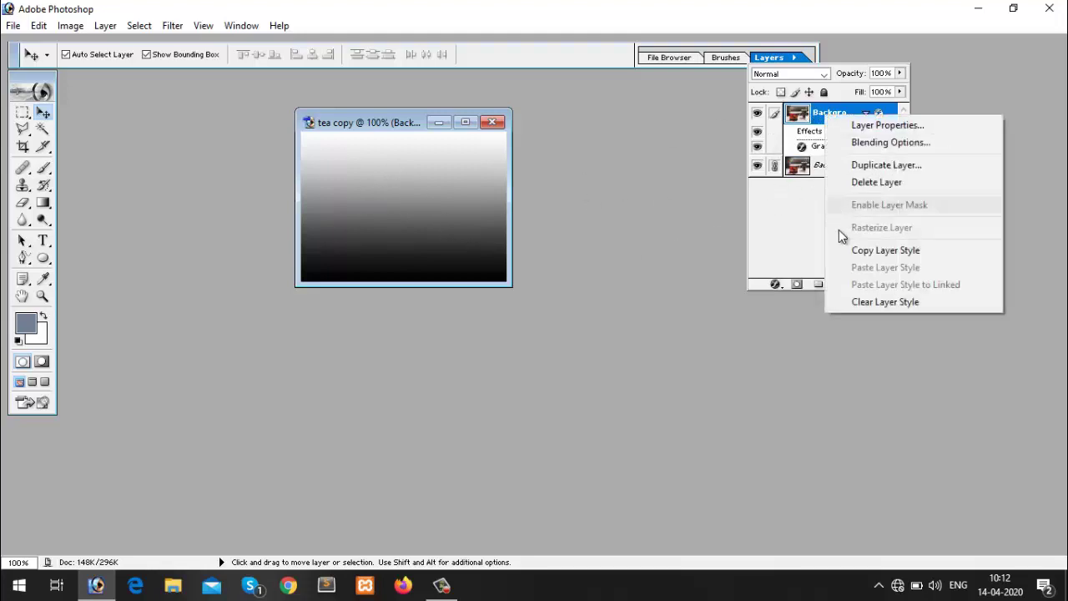
{"action": "left_click", "coordinate": [862, 147]}
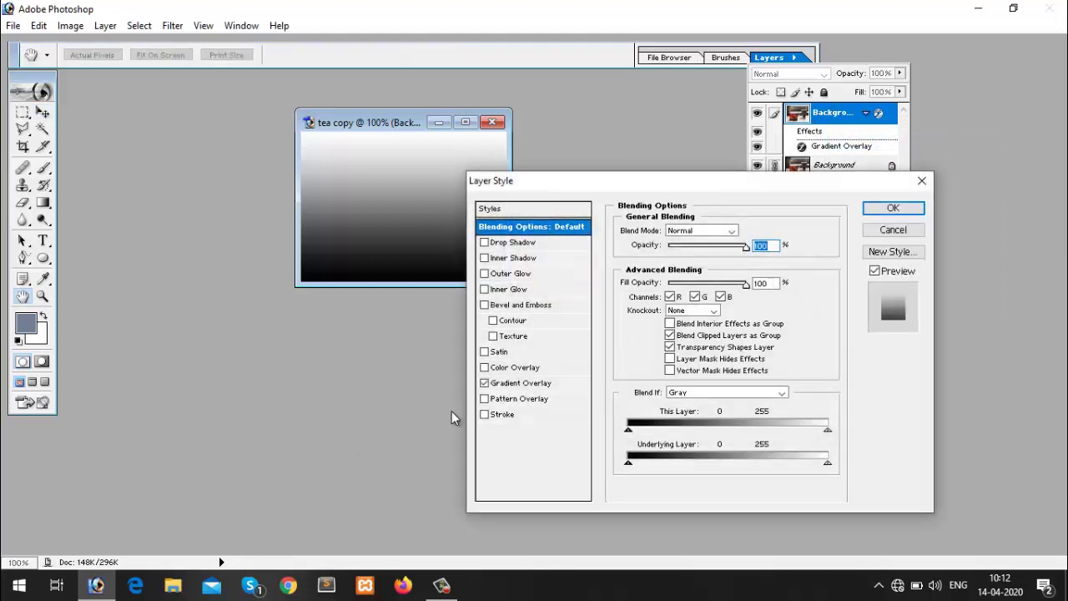
{"action": "left_click", "coordinate": [520, 384]}
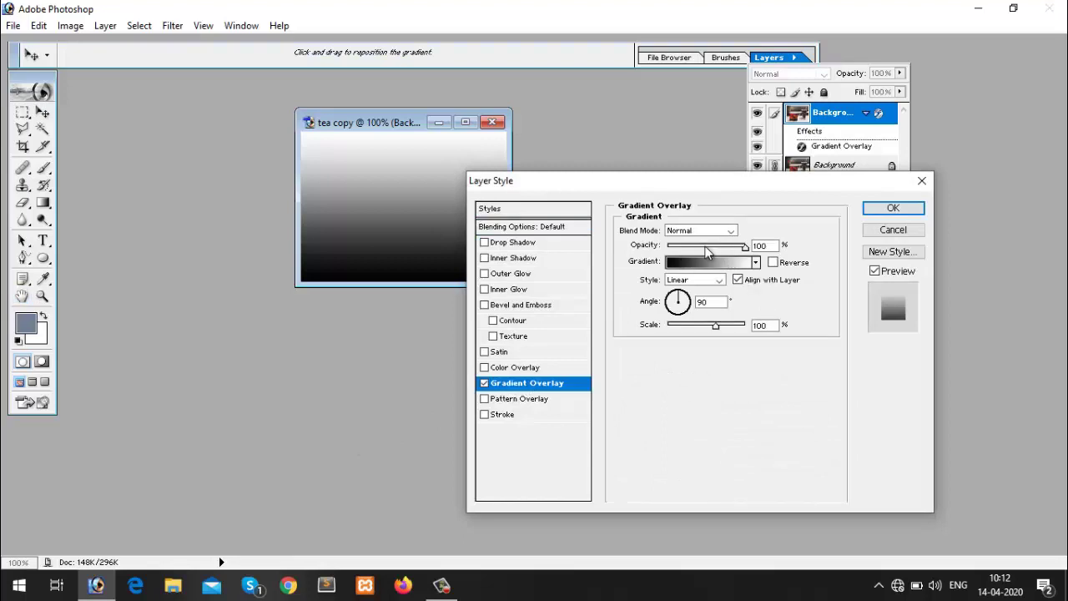
{"action": "left_click_drag", "start_coordinate": [712, 251], "coordinate": [703, 253]}
{"action": "left_click_drag", "start_coordinate": [702, 182], "coordinate": [892, 118]}
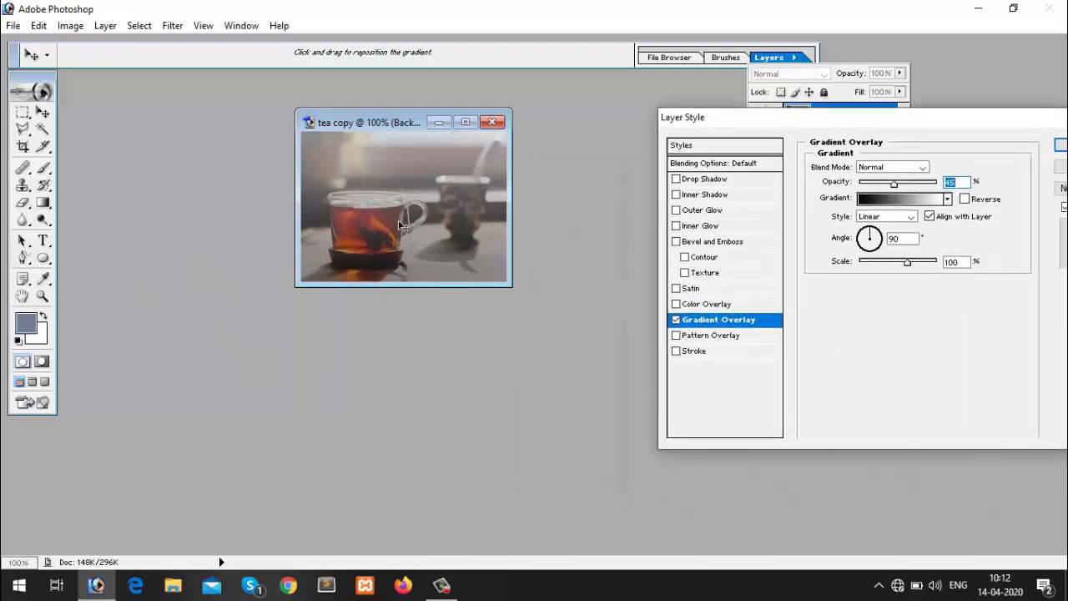
Change the overlay gradient's starting colour stop at 0% to red with an R value of 255.
{"action": "left_click", "coordinate": [918, 201]}
{"action": "left_click", "coordinate": [626, 298]}
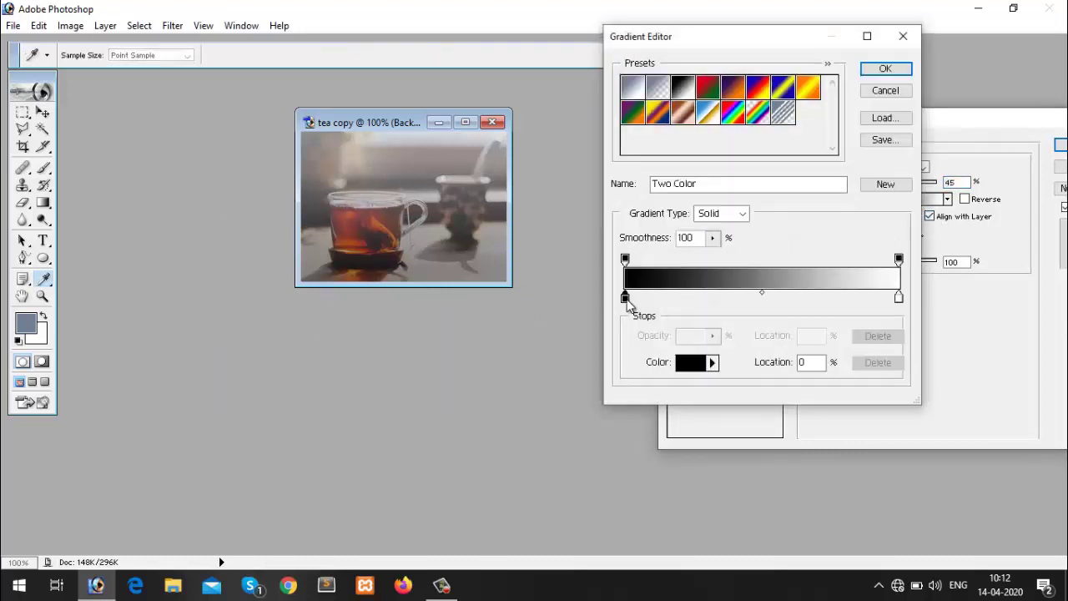
{"action": "left_click", "coordinate": [690, 362]}
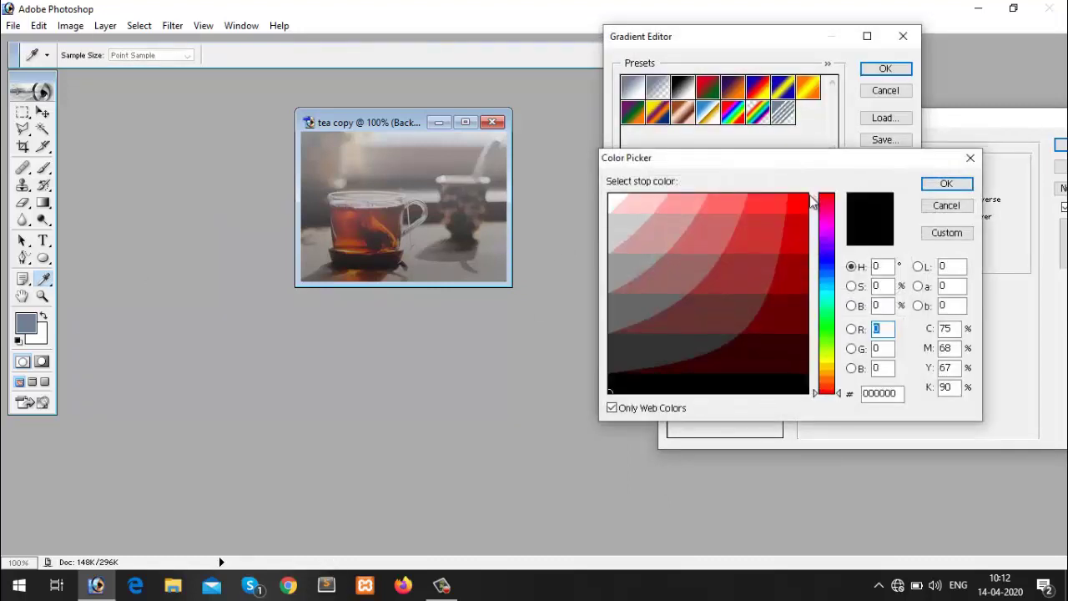
{"action": "type", "text": "255"}
{"action": "left_click", "coordinate": [951, 190]}
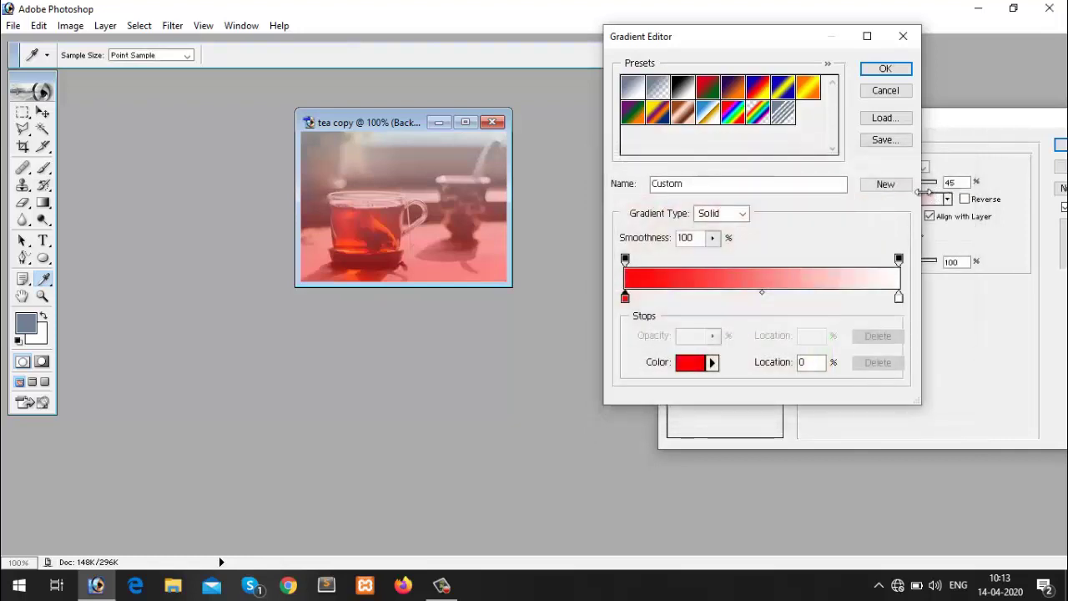
Change the gradient's end colour stop at 100% to violet 6600FF and apply the edited gradient.
{"action": "left_click", "coordinate": [898, 299]}
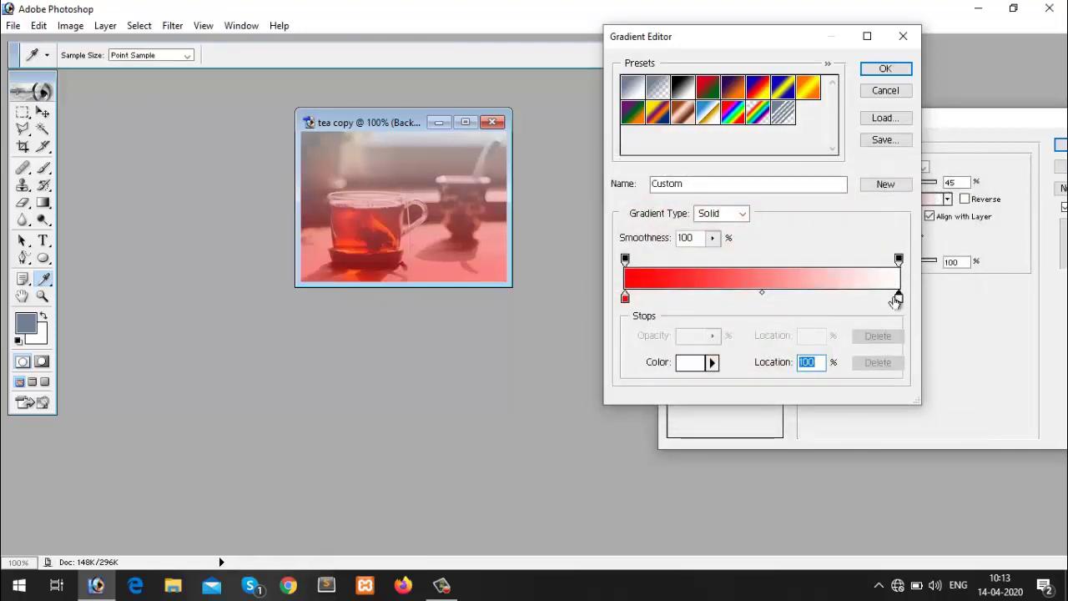
{"action": "left_click", "coordinate": [695, 361]}
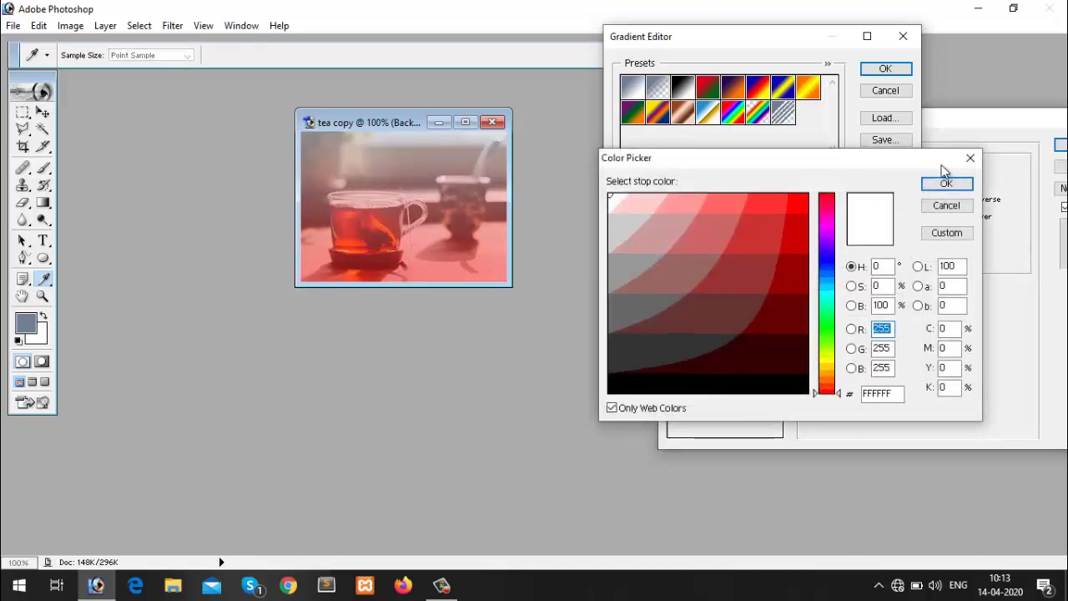
{"action": "left_click", "coordinate": [944, 177]}
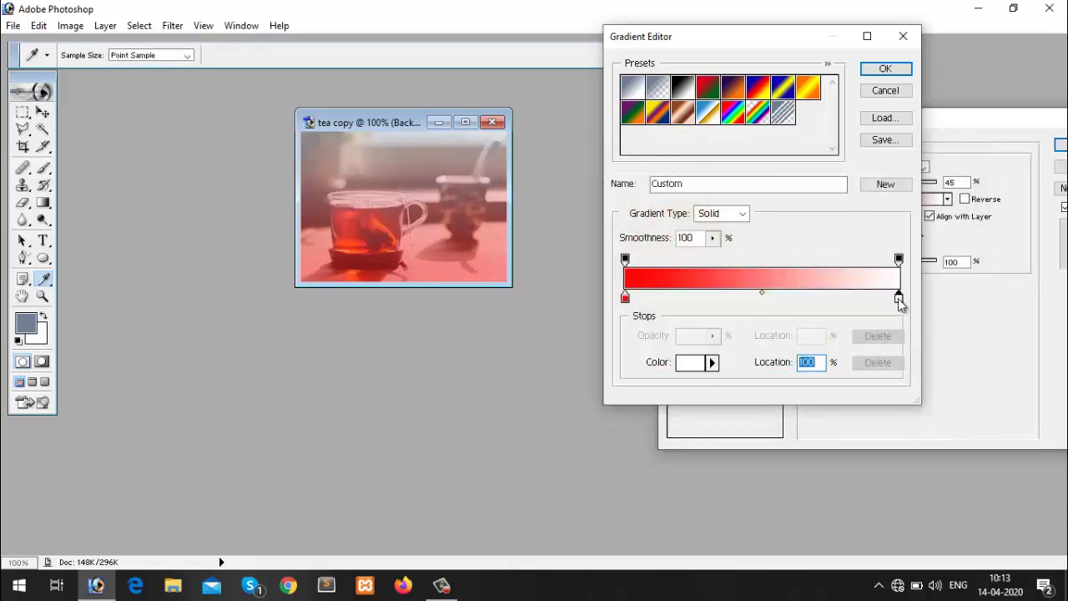
{"action": "left_click", "coordinate": [689, 361]}
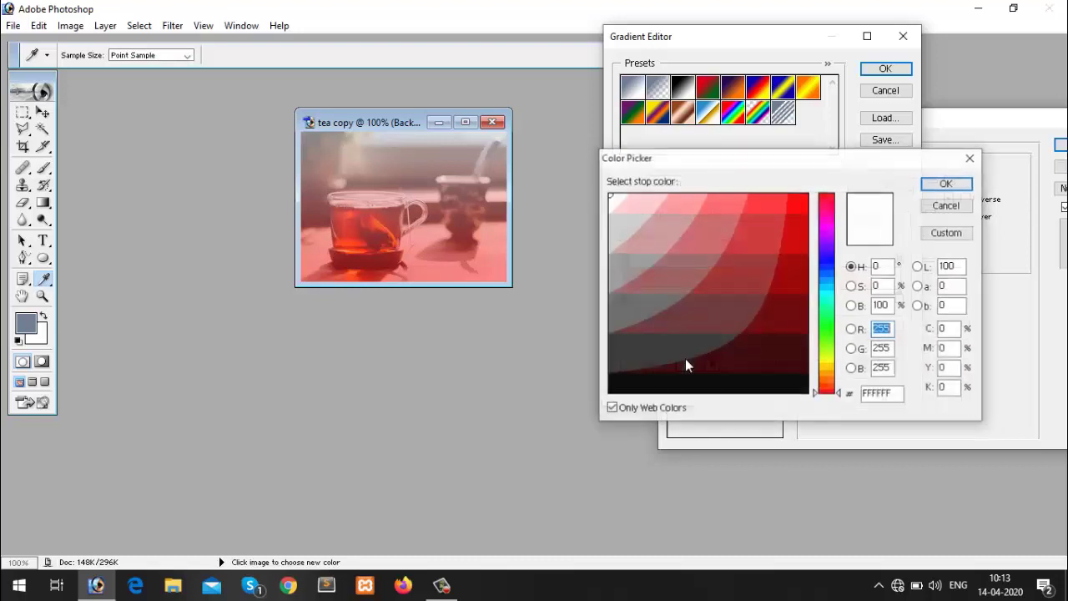
{"action": "left_click", "coordinate": [827, 250]}
{"action": "left_click", "coordinate": [802, 198]}
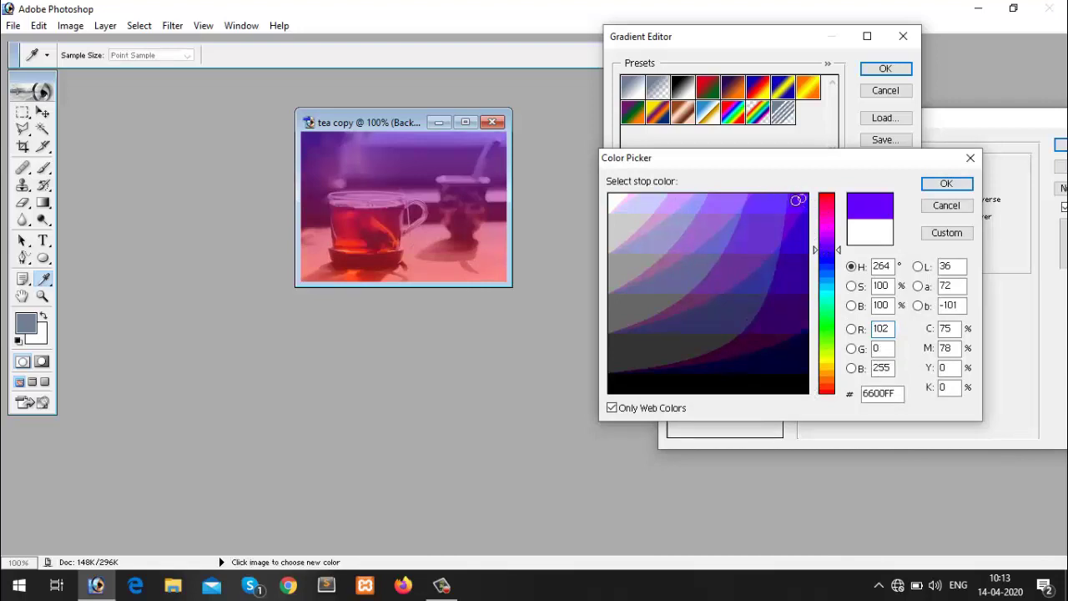
{"action": "left_click", "coordinate": [943, 183]}
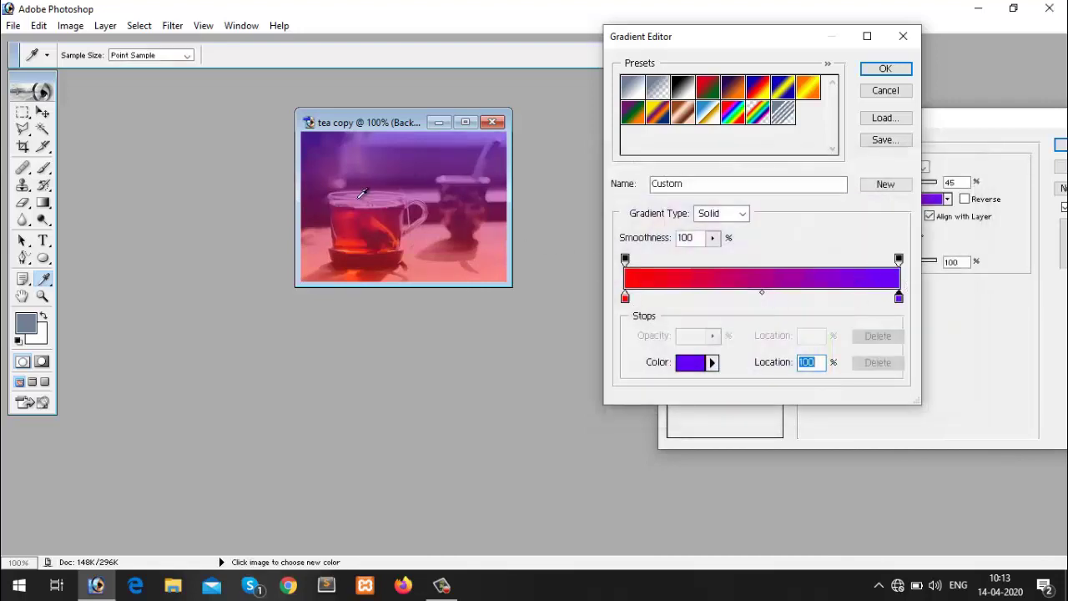
{"action": "left_click", "coordinate": [878, 70]}
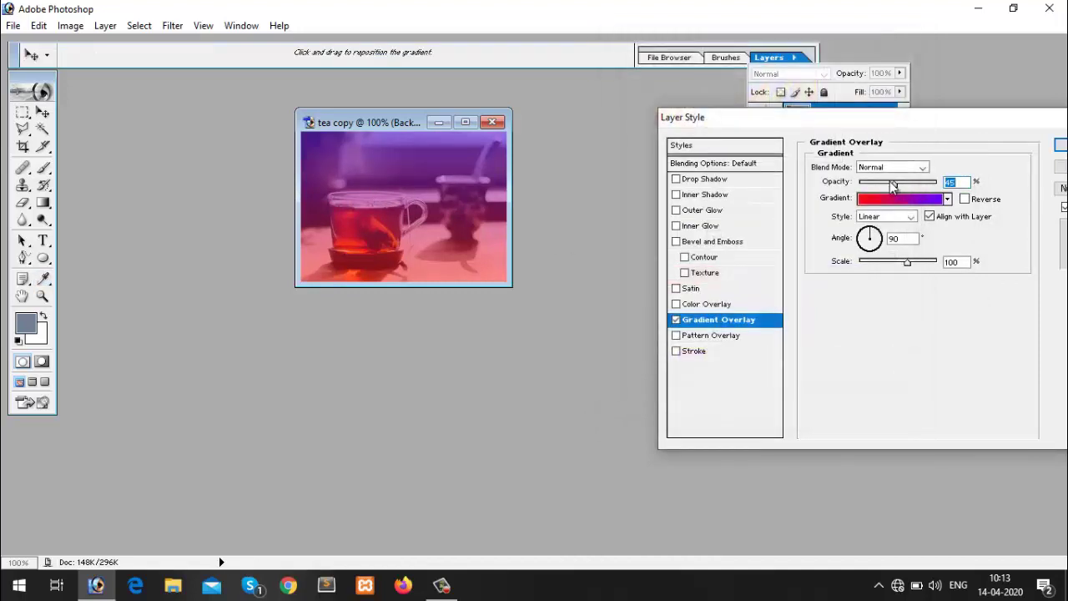
Try the overlay opacity at 0% and 37%, and test several gradient angles including -98° and -176° before settling on 0°.
{"action": "left_click_drag", "start_coordinate": [896, 185], "coordinate": [842, 189]}
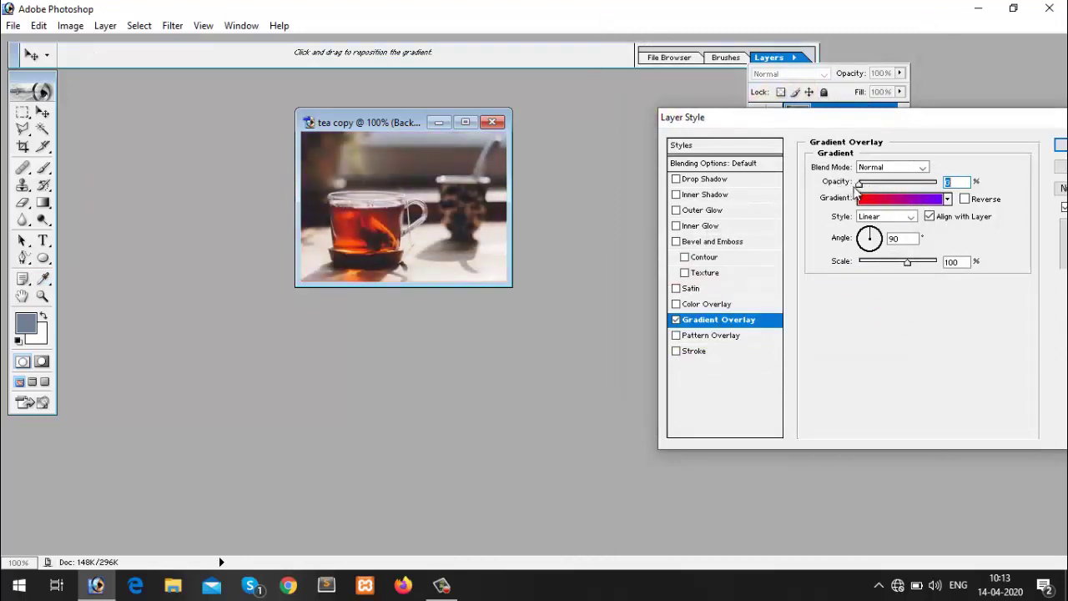
{"action": "left_click_drag", "start_coordinate": [860, 182], "coordinate": [884, 190]}
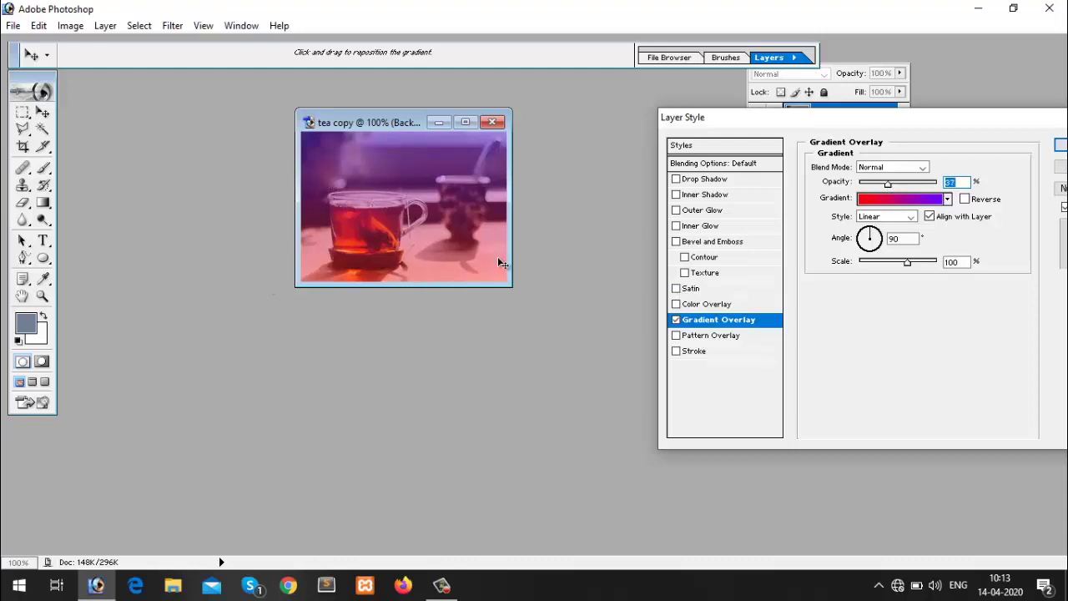
{"action": "left_click", "coordinate": [882, 242]}
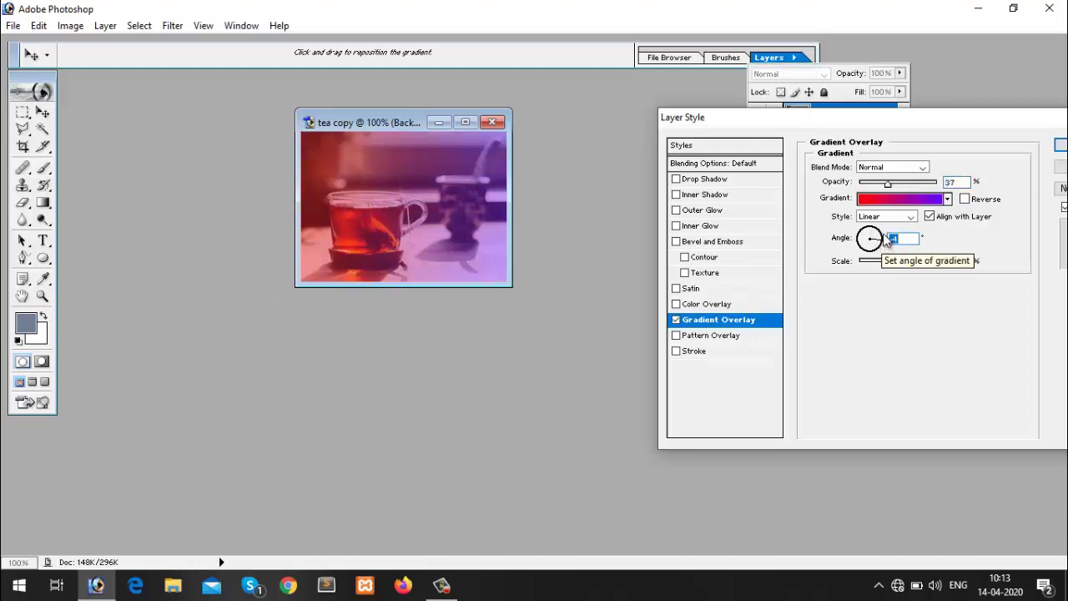
{"action": "left_click", "coordinate": [883, 241]}
{"action": "left_click", "coordinate": [876, 252]}
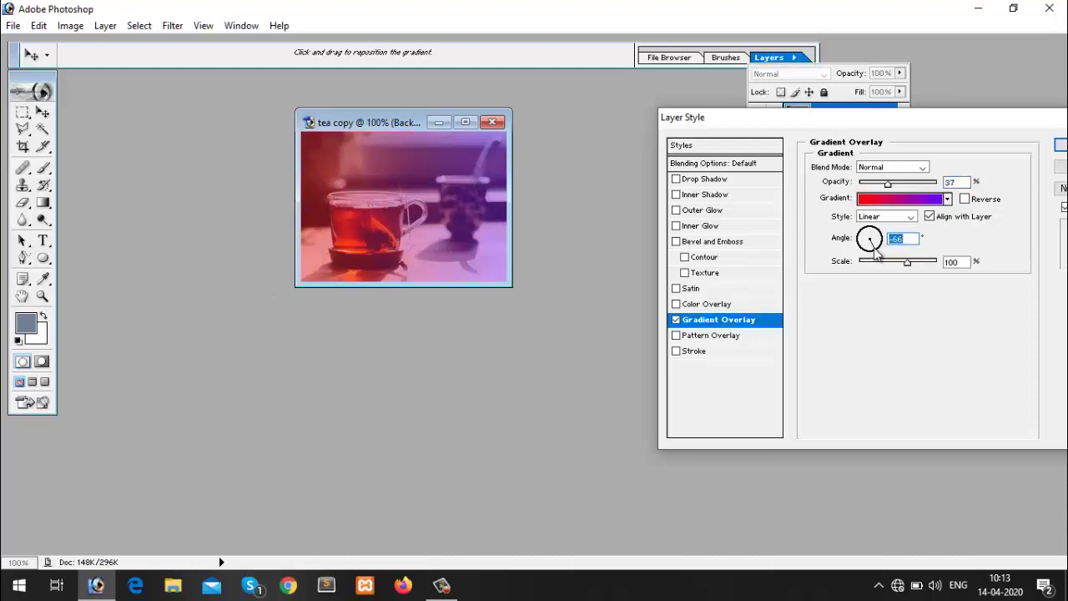
{"action": "left_click", "coordinate": [866, 256]}
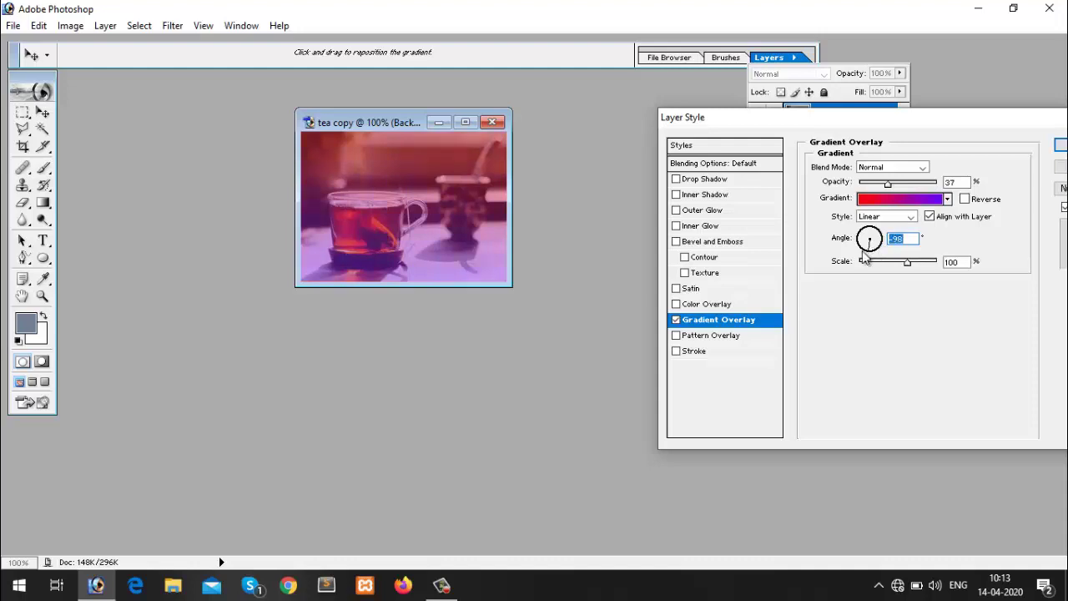
{"action": "left_click_drag", "start_coordinate": [864, 256], "coordinate": [860, 242]}
{"action": "left_click", "coordinate": [866, 240]}
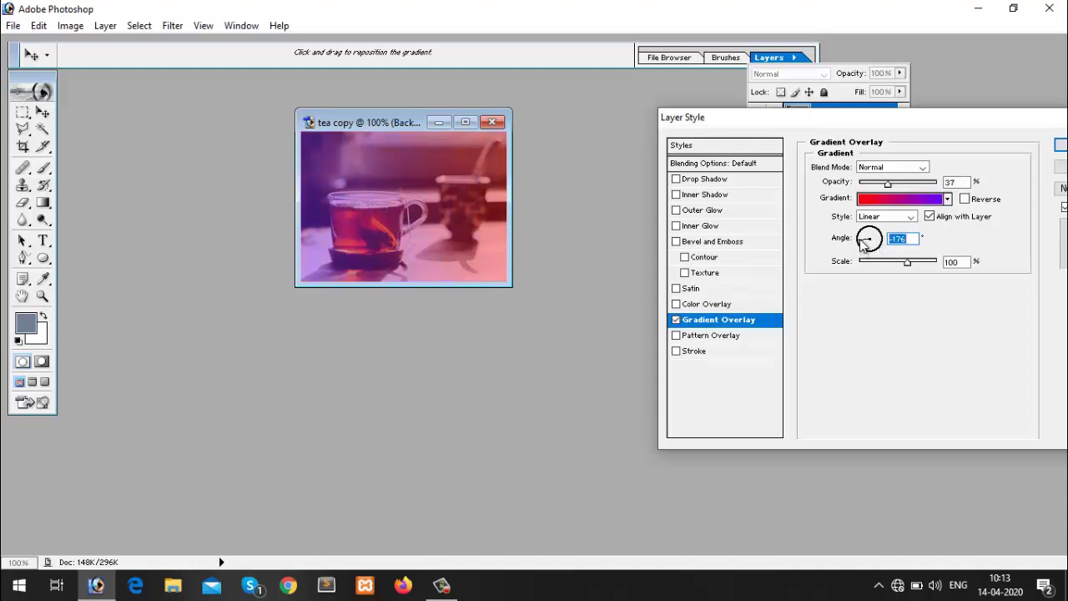
{"action": "left_click_drag", "start_coordinate": [864, 242], "coordinate": [890, 242]}
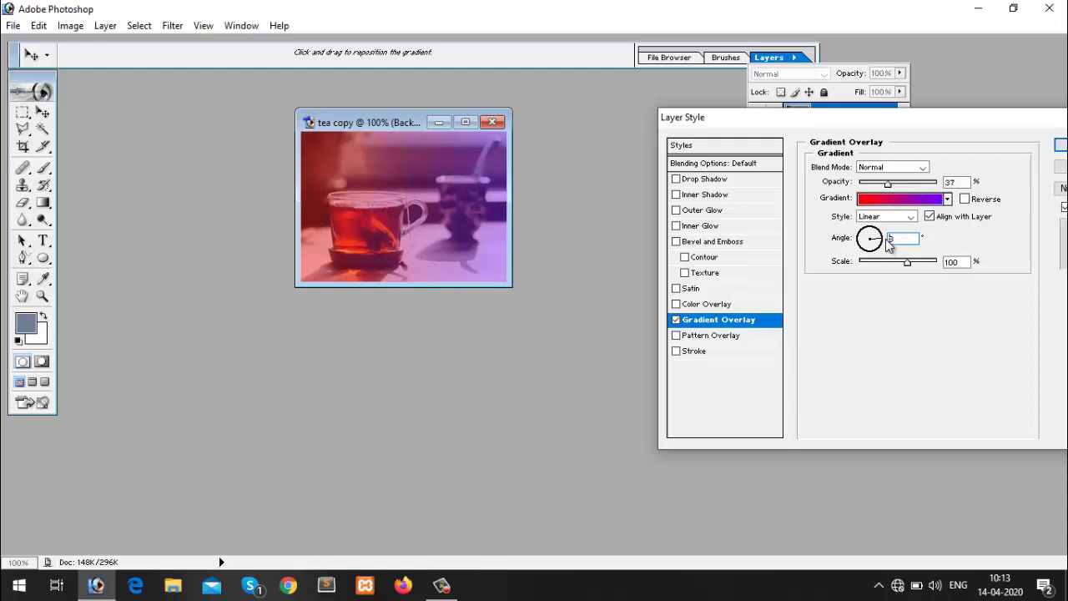
{"action": "left_click_drag", "start_coordinate": [890, 242], "coordinate": [856, 270]}
Set the gradient overlay's scale to 76% and its opacity to 45%.
{"action": "left_click_drag", "start_coordinate": [889, 264], "coordinate": [818, 262]}
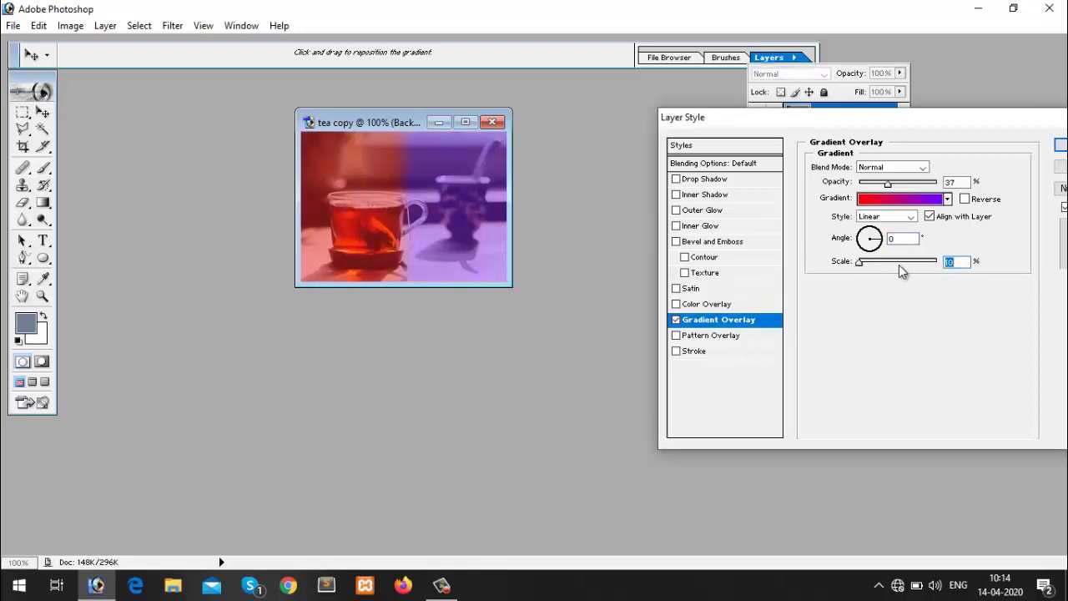
{"action": "mouse_move", "coordinate": [899, 264]}
{"action": "left_mouse_down"}
{"action": "mouse_move", "coordinate": [949, 269]}
{"action": "mouse_move", "coordinate": [893, 264]}
{"action": "left_mouse_up"}
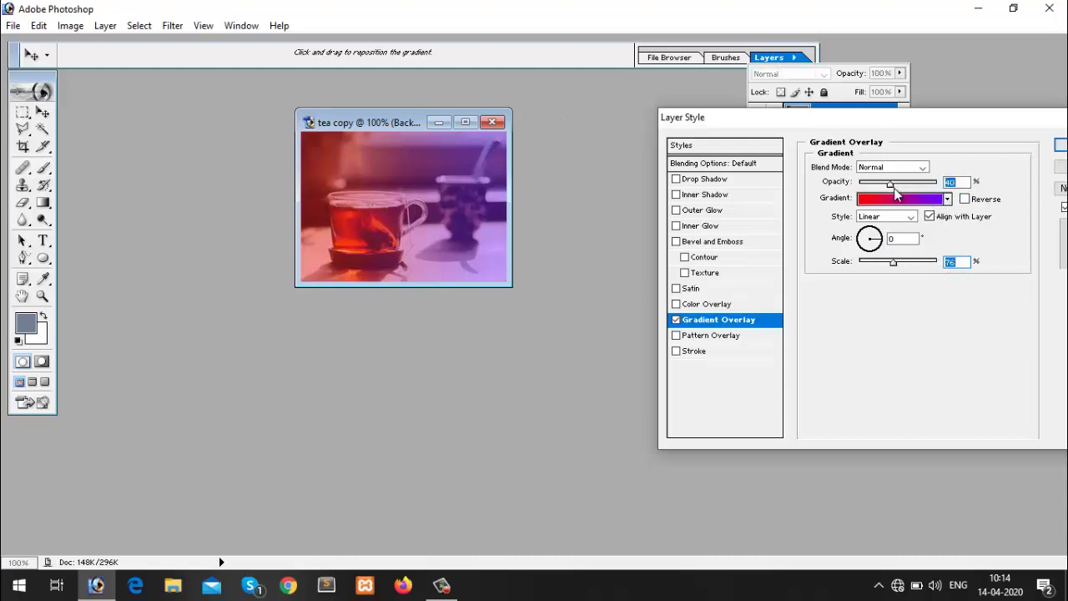
{"action": "left_click_drag", "start_coordinate": [894, 188], "coordinate": [896, 189]}
Set the gradient overlay's angle to 167° and apply the layer style.
{"action": "left_click", "coordinate": [877, 248]}
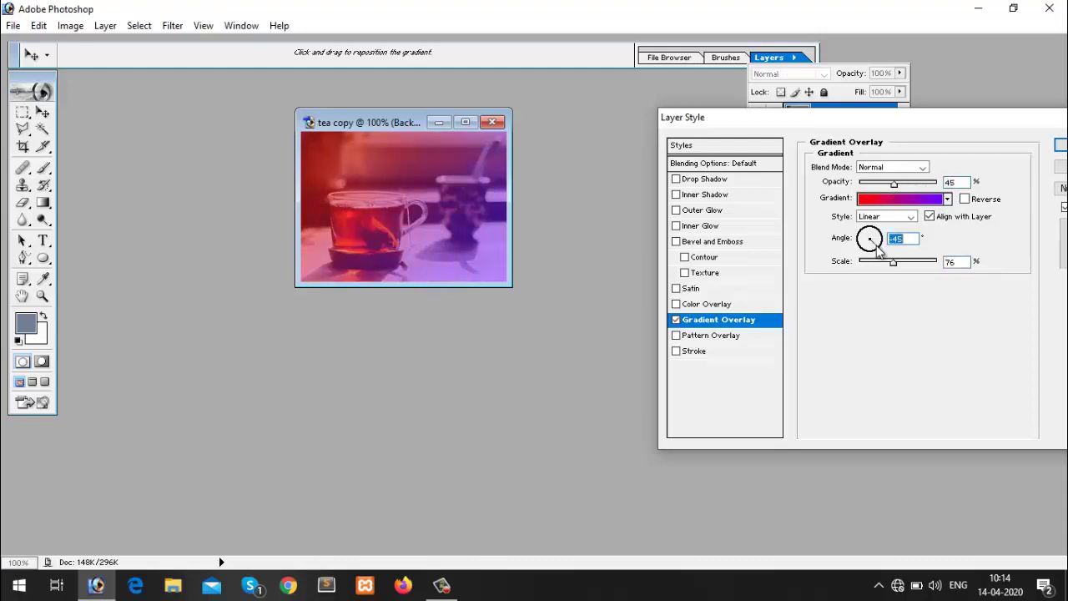
{"action": "left_click_drag", "start_coordinate": [866, 246], "coordinate": [861, 251]}
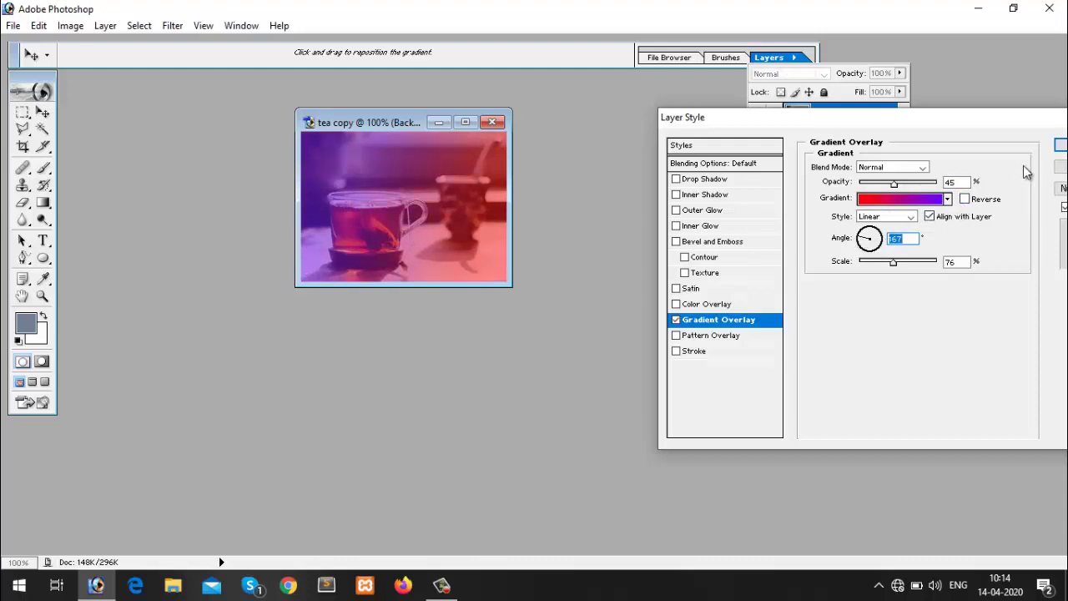
{"action": "left_click_drag", "start_coordinate": [987, 129], "coordinate": [876, 149]}
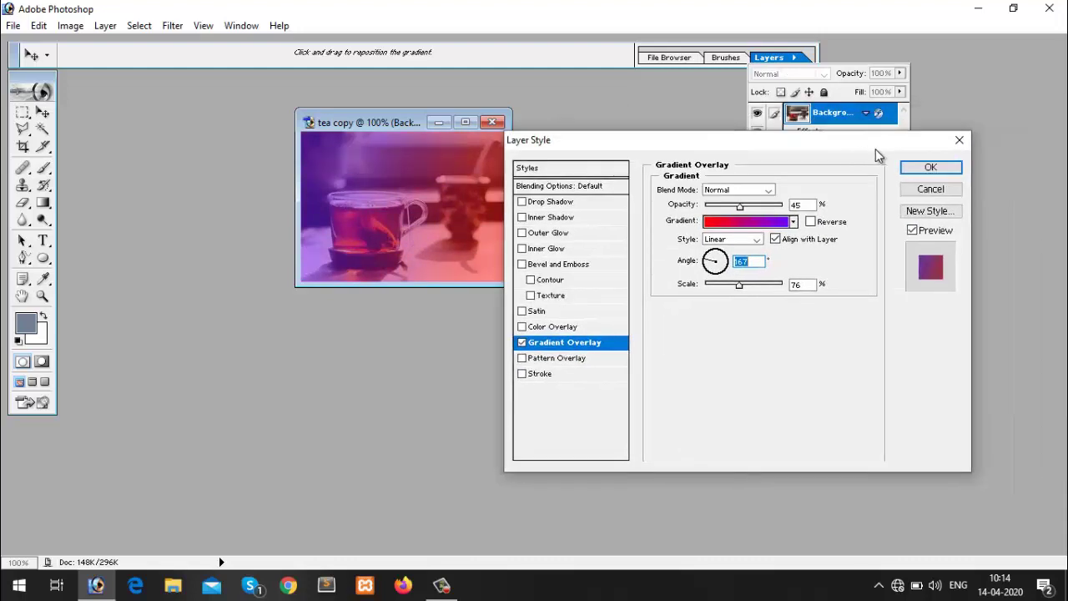
{"action": "left_click", "coordinate": [947, 172]}
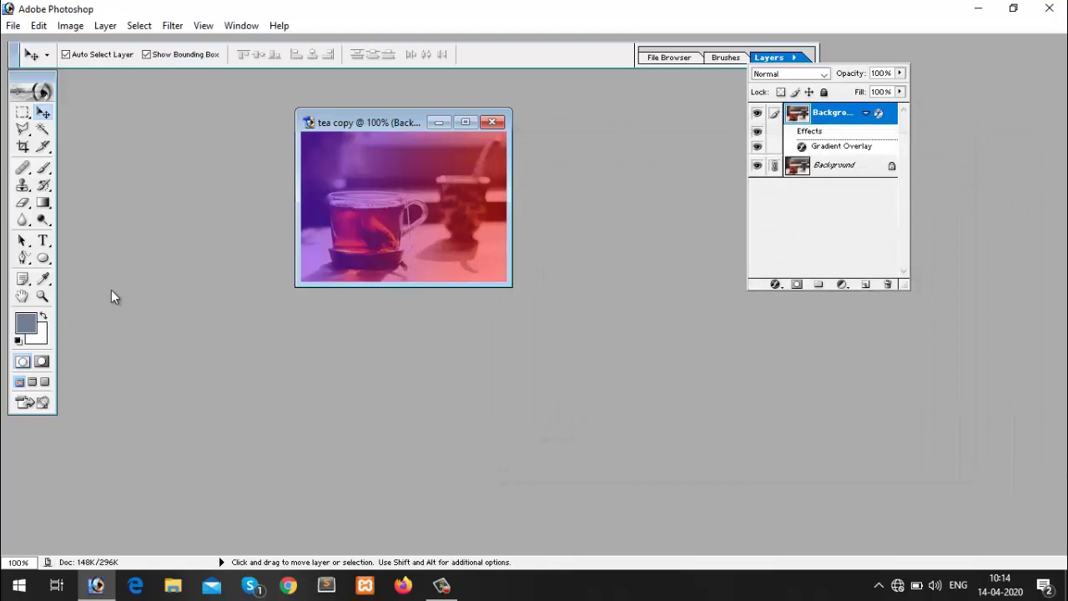
Enlarge the image window and examine the gradient overlay on the tea photo up close.
{"action": "scroll", "coordinate": [423, 234], "scroll_direction": "up", "scroll_amount": 1}
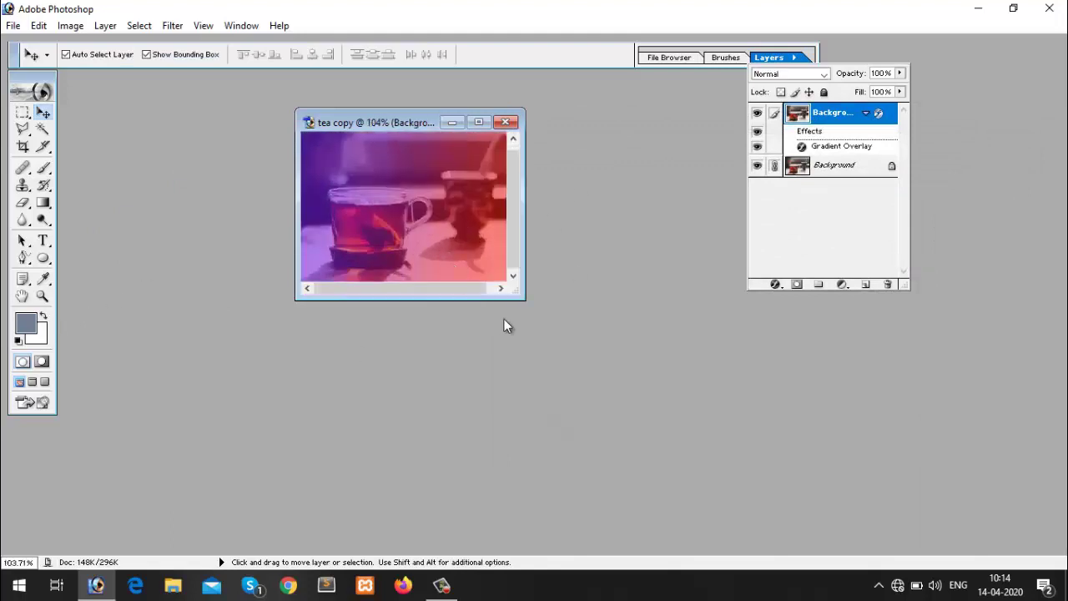
{"action": "left_click_drag", "start_coordinate": [524, 292], "coordinate": [775, 549]}
{"action": "scroll", "coordinate": [621, 345], "scroll_direction": "up", "scroll_amount": 3}
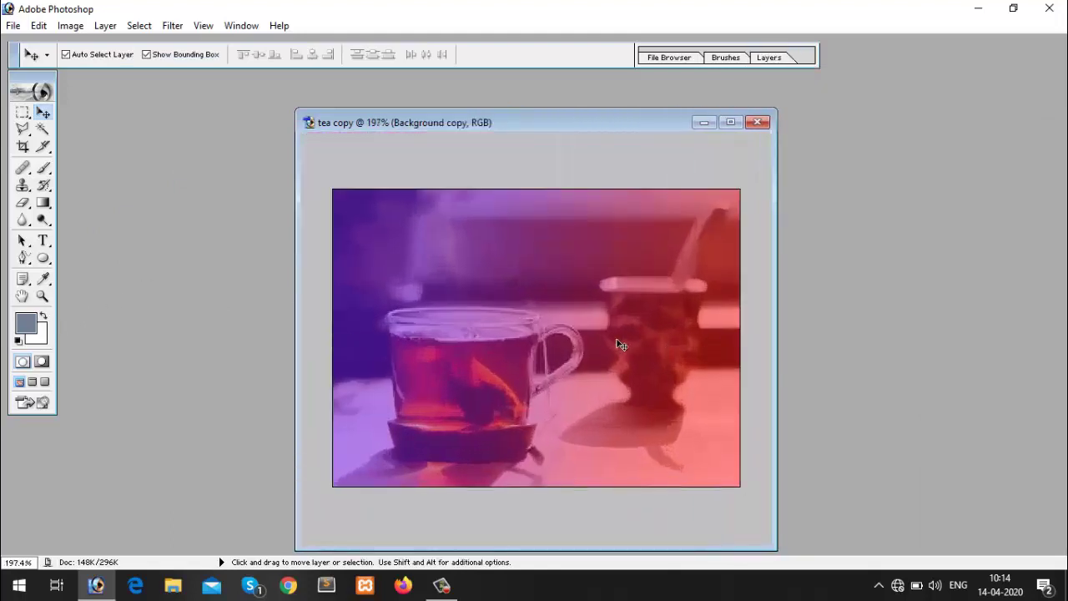
{"action": "scroll", "coordinate": [625, 341], "scroll_direction": "down", "scroll_amount": 2}
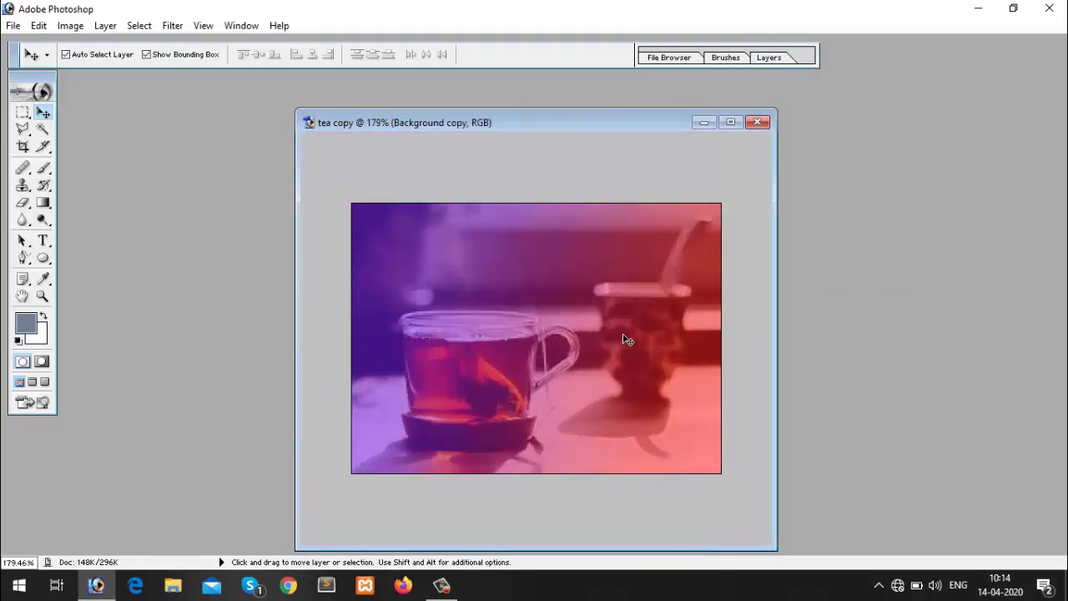
{"action": "scroll", "coordinate": [480, 383], "scroll_direction": "up", "scroll_amount": 2}
{"action": "scroll", "coordinate": [496, 386], "scroll_direction": "up", "scroll_amount": 1}
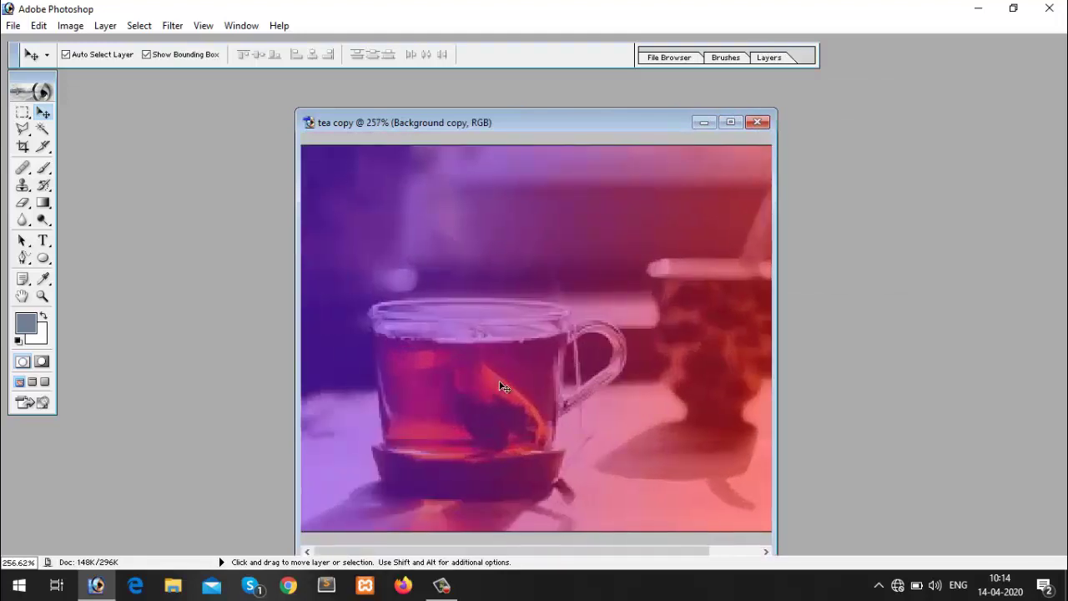
{"action": "scroll", "coordinate": [520, 385], "scroll_direction": "down", "scroll_amount": 1}
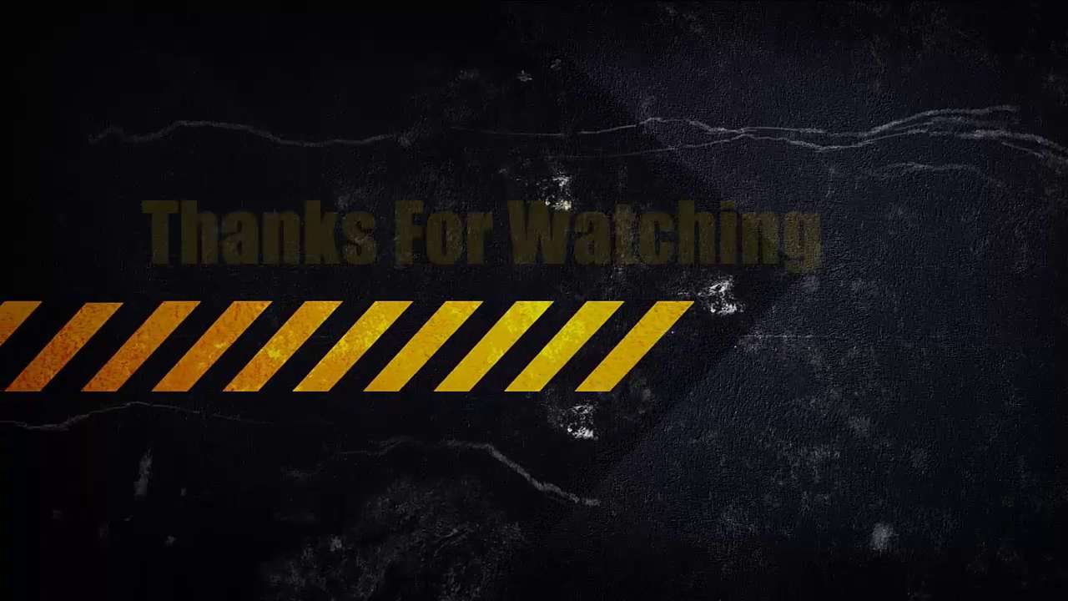